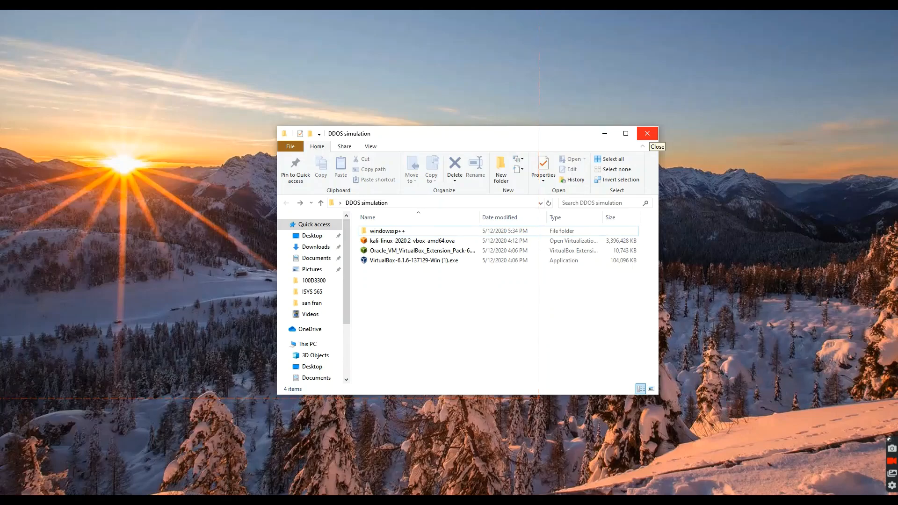
Close the DDOS simulation folder and review the VirtualBox 6.1.6 Windows host and Extension Pack downloads in the browser.
{"action": "left_click", "coordinate": [647, 134]}
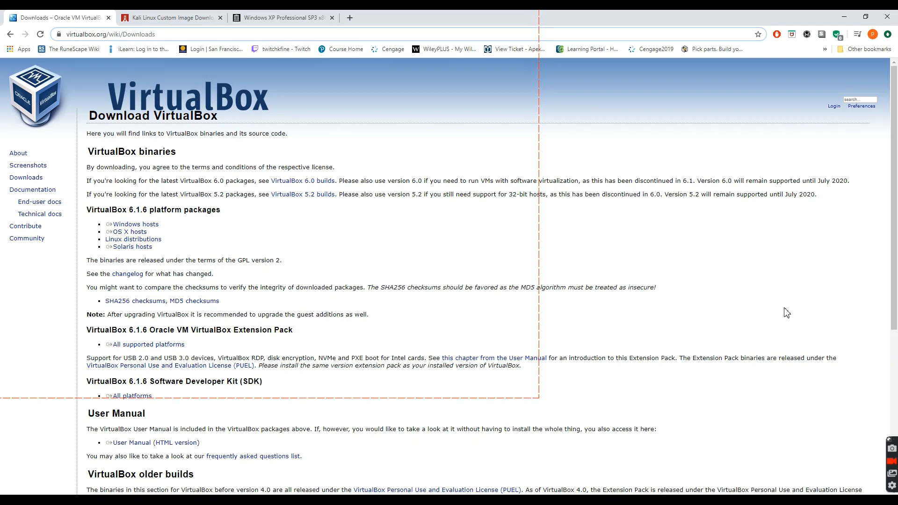
{"action": "left_click", "coordinate": [135, 224]}
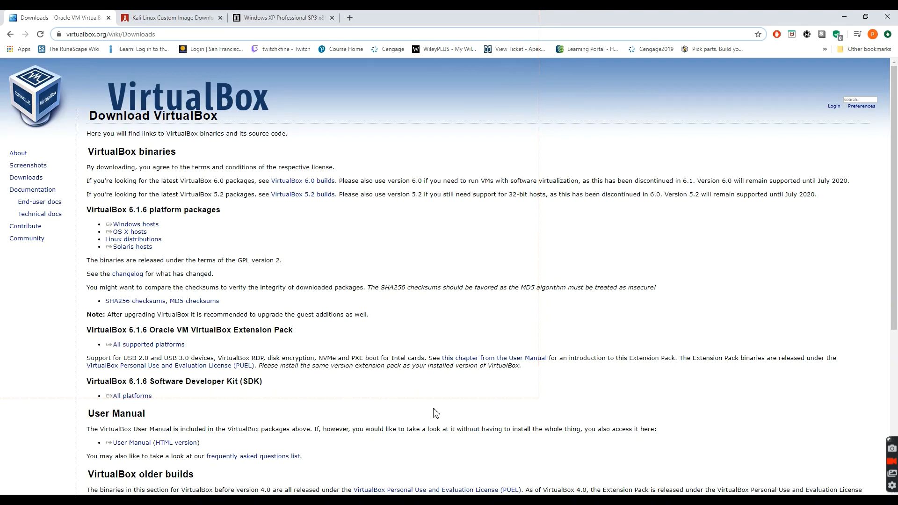
{"action": "scroll", "coordinate": [450, 384], "scroll_direction": "down", "scroll_amount": 1}
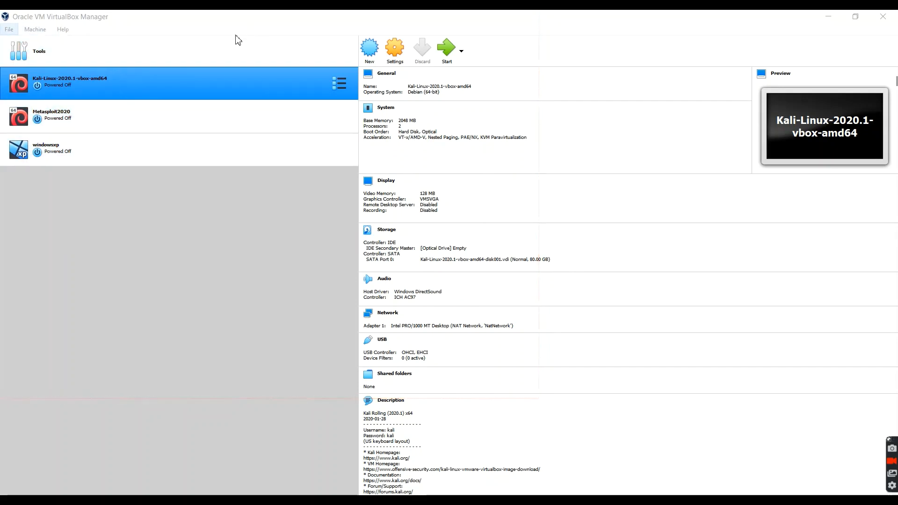
Open the preferences in VirtualBox Manager and review the input, update, language and display settings.
{"action": "key", "text": "alt+f"}
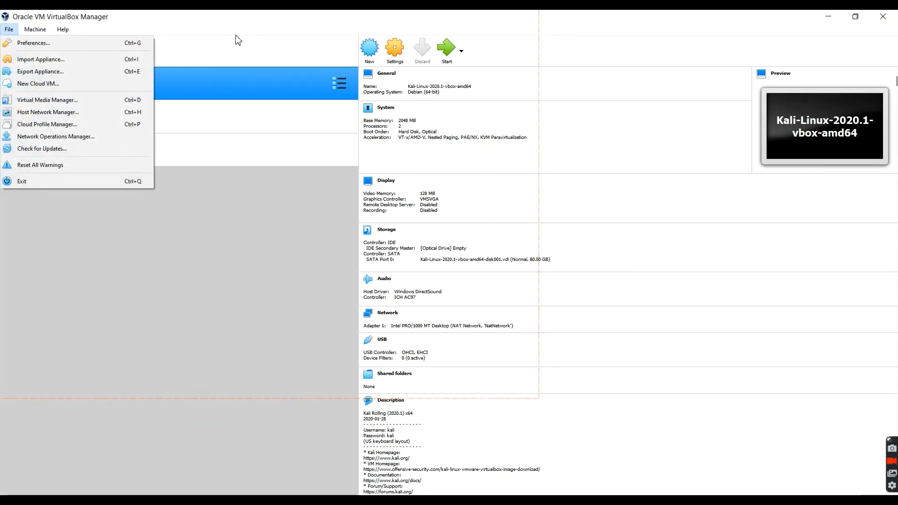
{"action": "key", "text": "Down"}
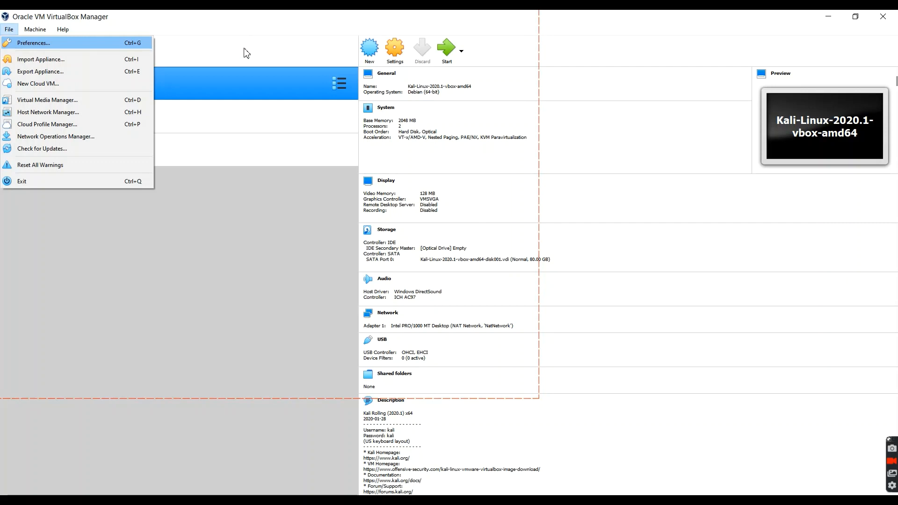
{"action": "key", "text": "Return"}
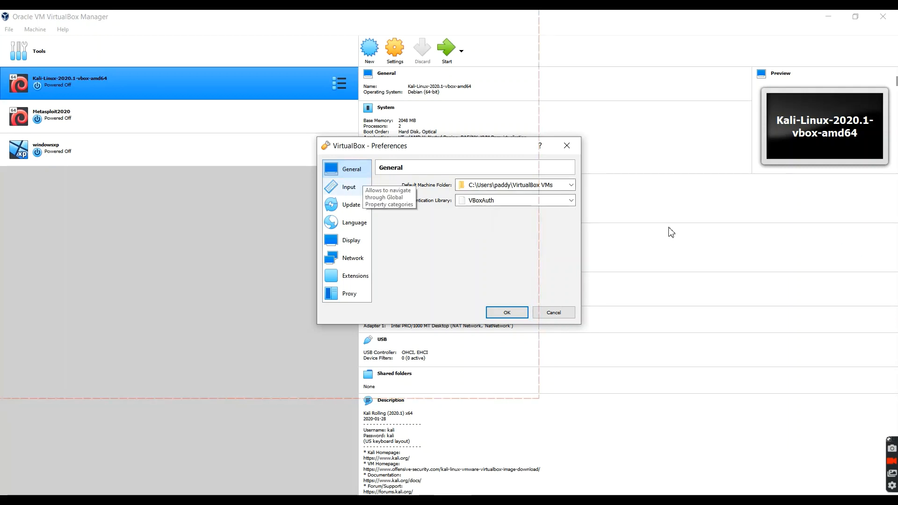
{"action": "left_click", "coordinate": [354, 186]}
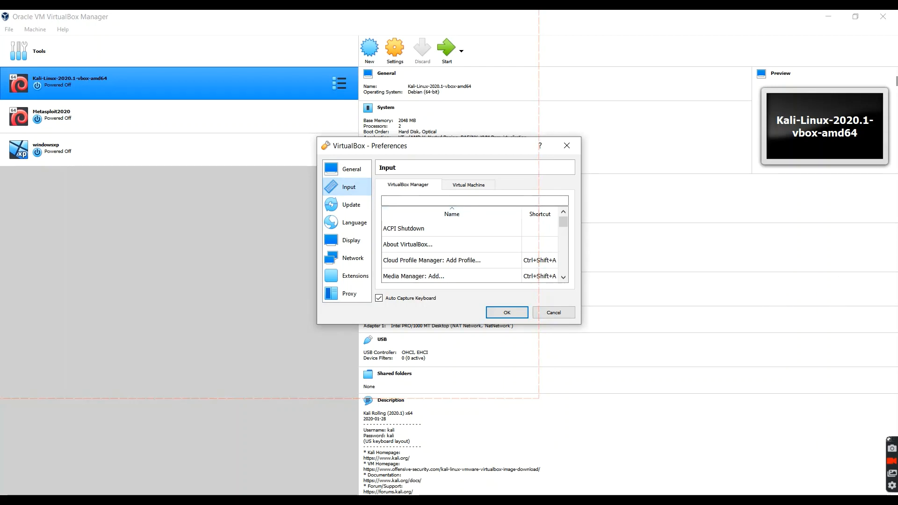
{"action": "scroll", "coordinate": [470, 252], "scroll_direction": "down", "scroll_amount": 3}
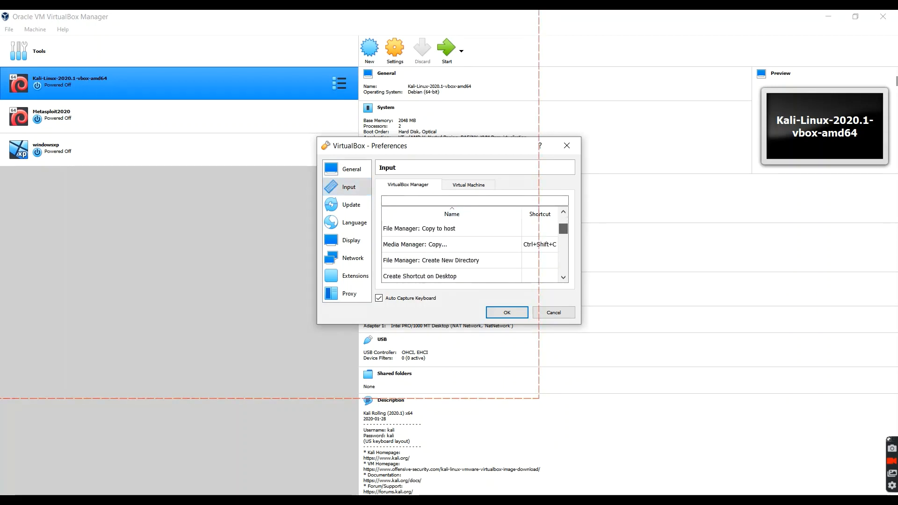
{"action": "scroll", "coordinate": [470, 252], "scroll_direction": "up", "scroll_amount": 3}
{"action": "left_click", "coordinate": [351, 205]}
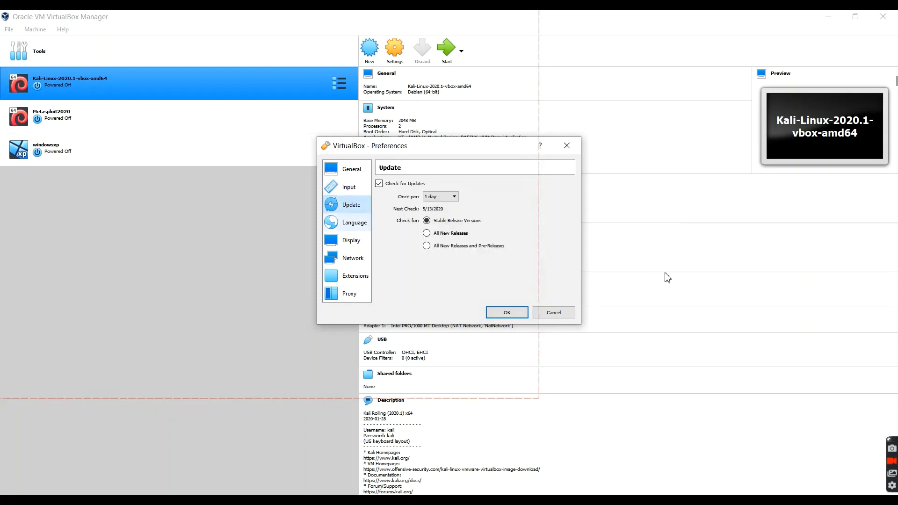
{"action": "left_click", "coordinate": [354, 223]}
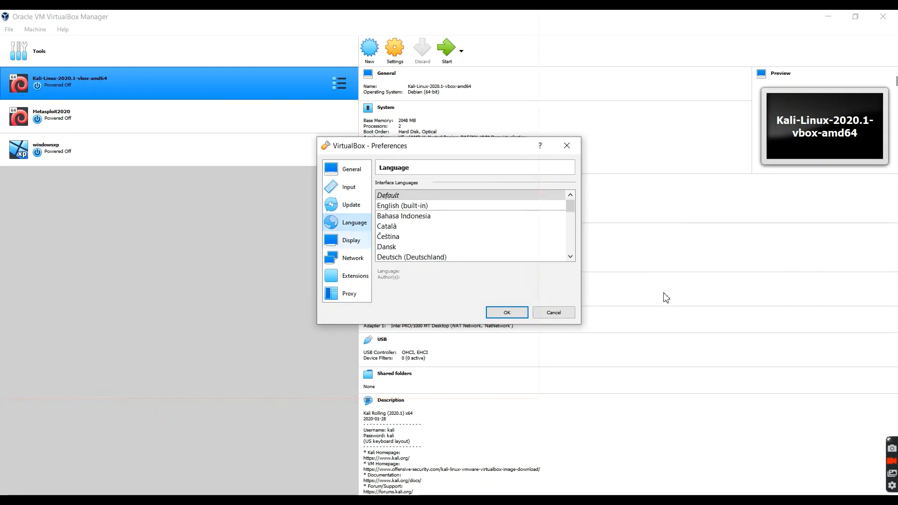
{"action": "left_click", "coordinate": [351, 240]}
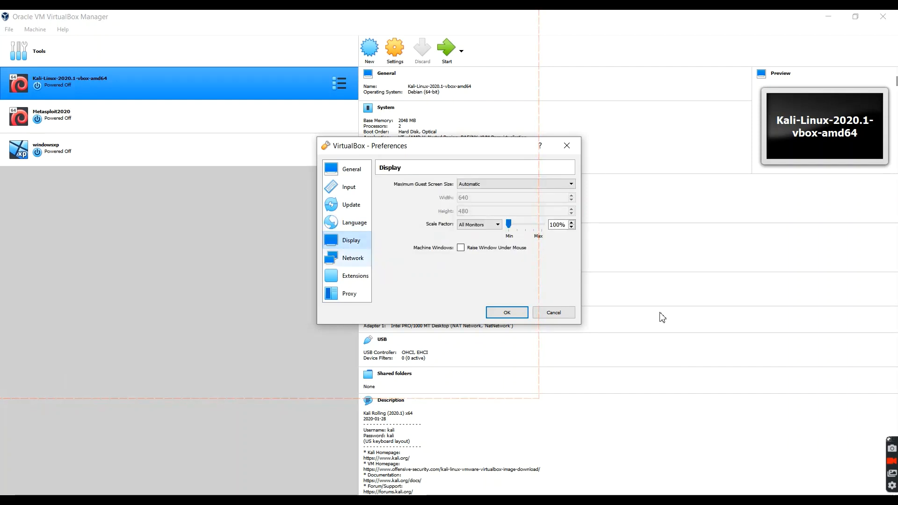
Add a NAT network in the global network preferences and remove the newly added network again.
{"action": "left_click", "coordinate": [353, 257]}
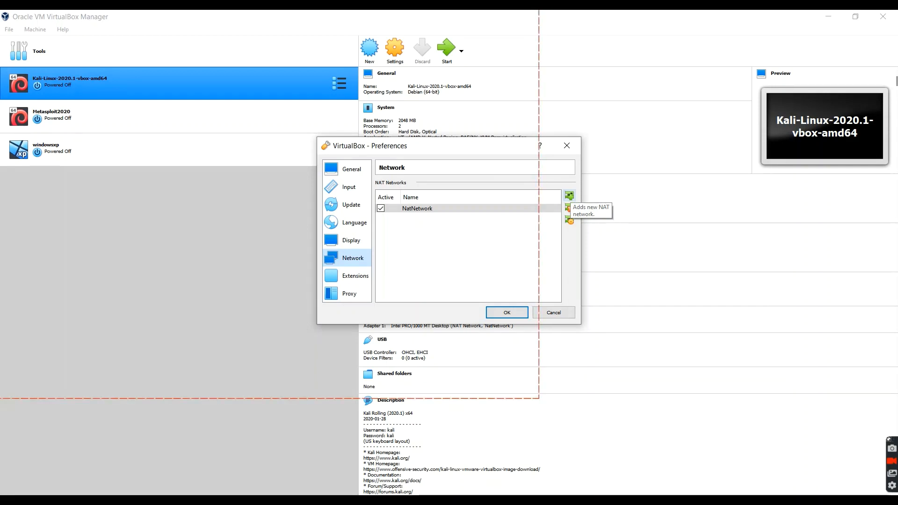
{"action": "left_click", "coordinate": [569, 195]}
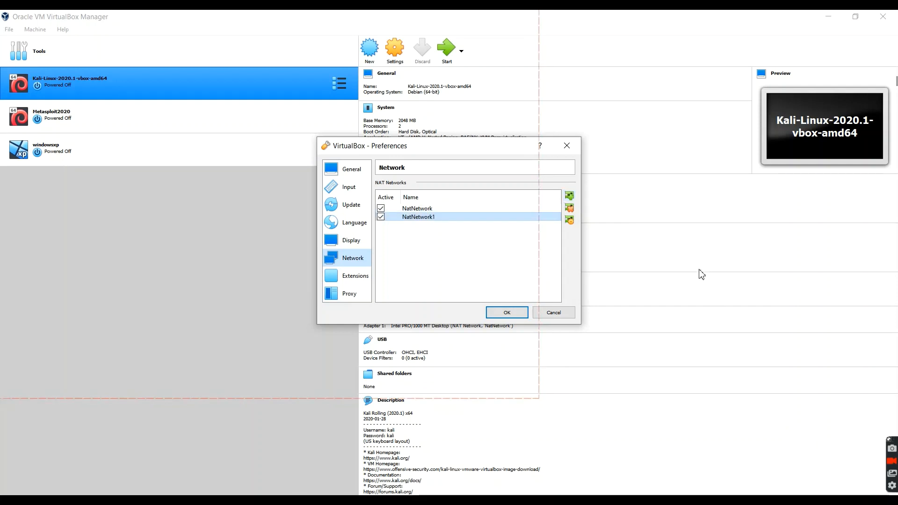
{"action": "key", "text": "space"}
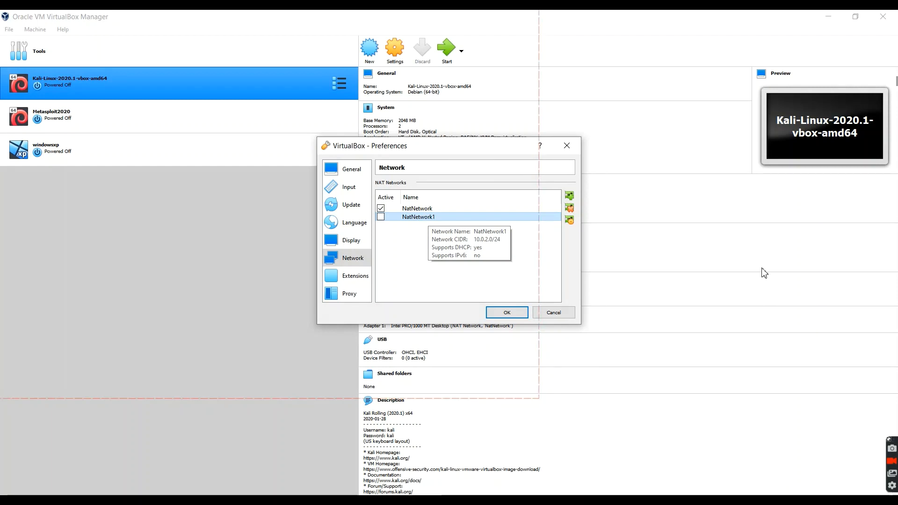
{"action": "key", "text": "Menu"}
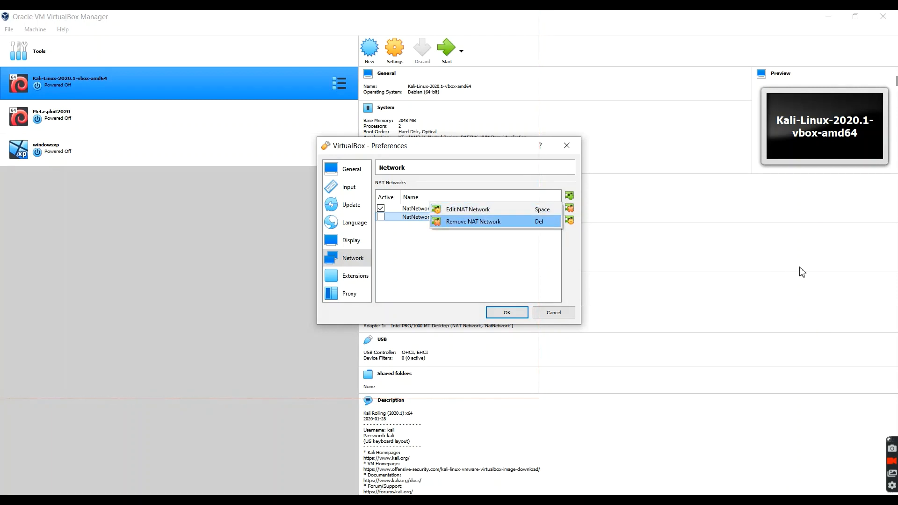
{"action": "key", "text": "Return"}
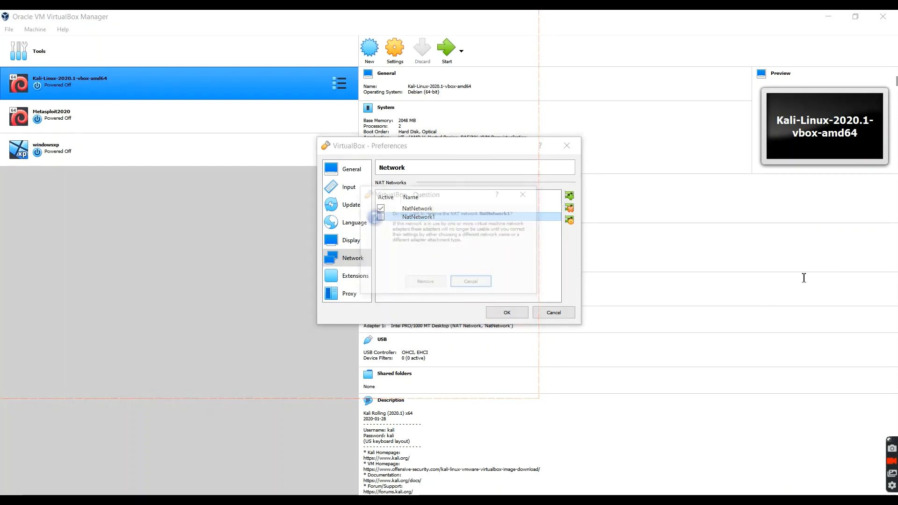
{"action": "key", "text": "Tab"}
{"action": "key", "text": "Return"}
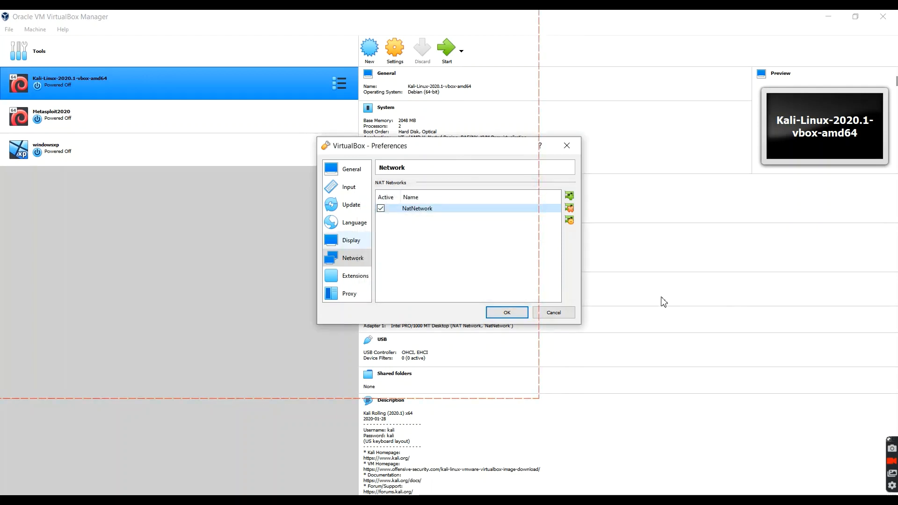
Try to add the Oracle VM VirtualBox Extension Pack from Downloads as an extension package, and close the preferences.
{"action": "left_click", "coordinate": [347, 276]}
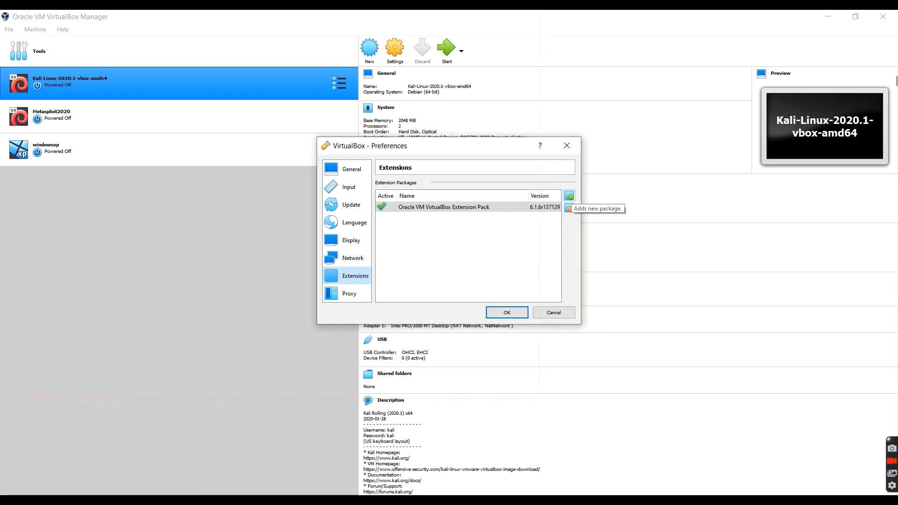
{"action": "left_click", "coordinate": [569, 195]}
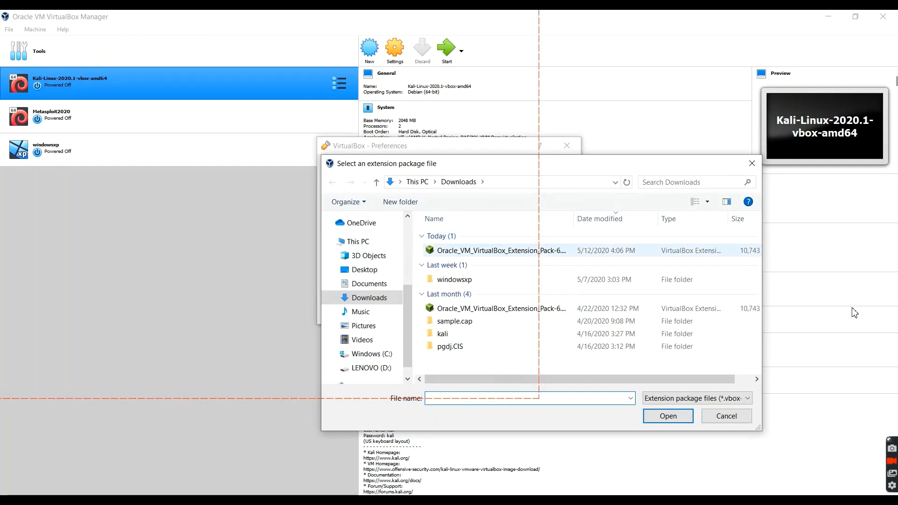
{"action": "left_click", "coordinate": [680, 250]}
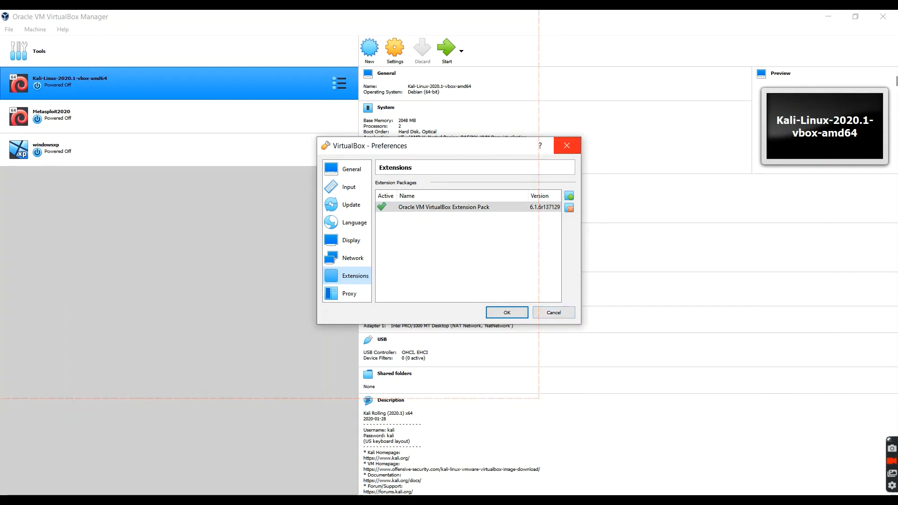
{"action": "left_click", "coordinate": [566, 145]}
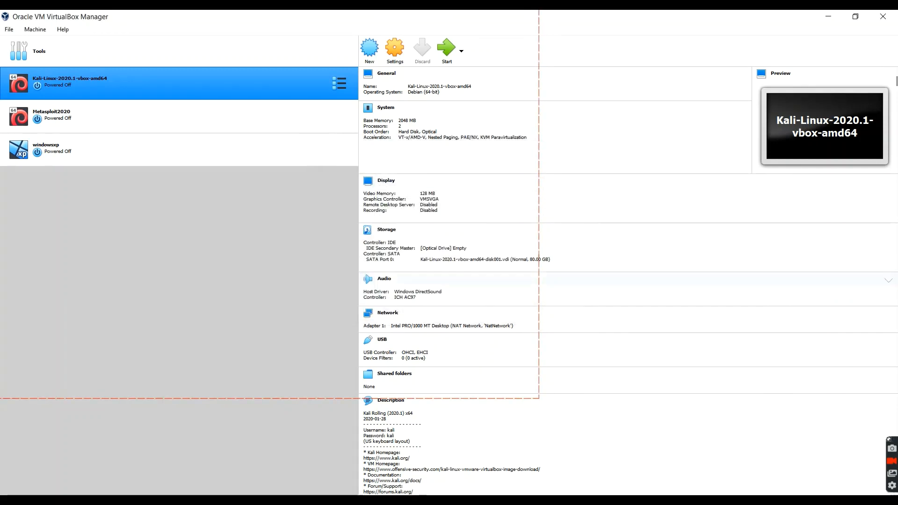
Switch to Chrome and expand the Kali Linux VirtualBox images on the Offensive Security download page.
{"action": "key", "text": "alt+Tab"}
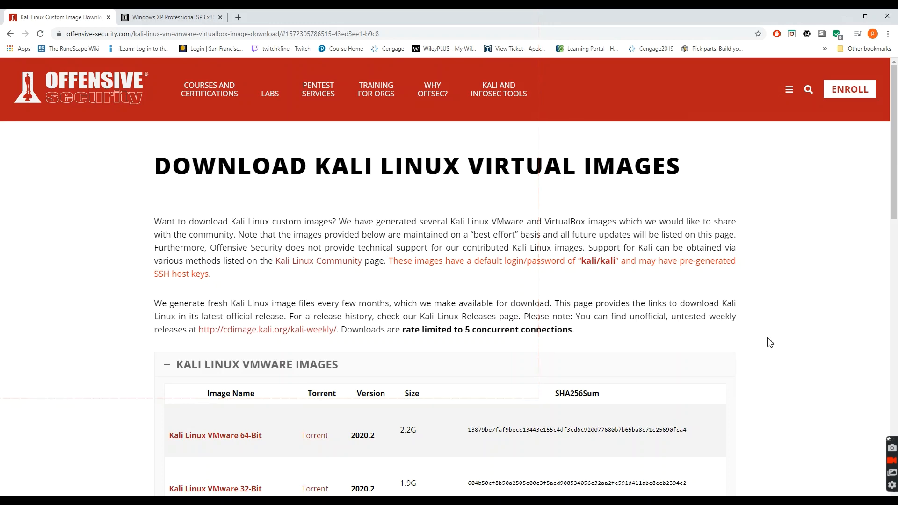
{"action": "scroll", "coordinate": [769, 342], "scroll_direction": "down", "scroll_amount": 3}
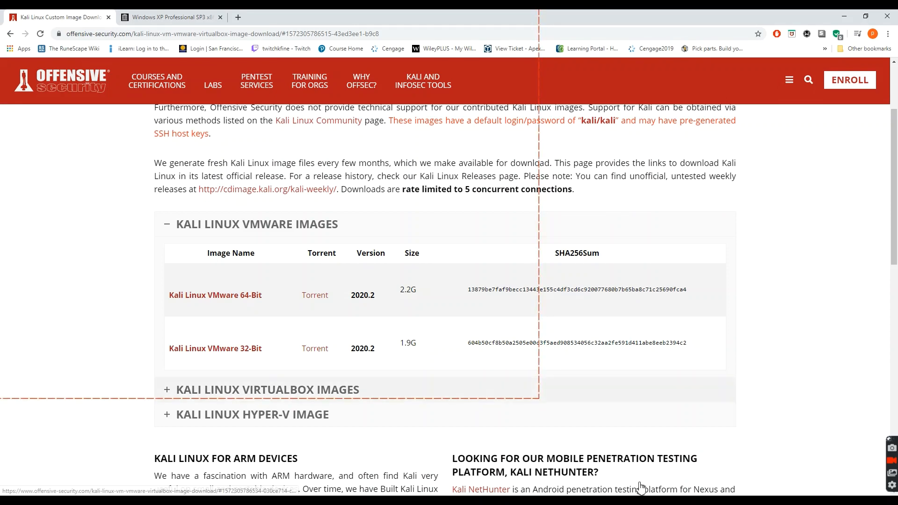
{"action": "left_click", "coordinate": [327, 390]}
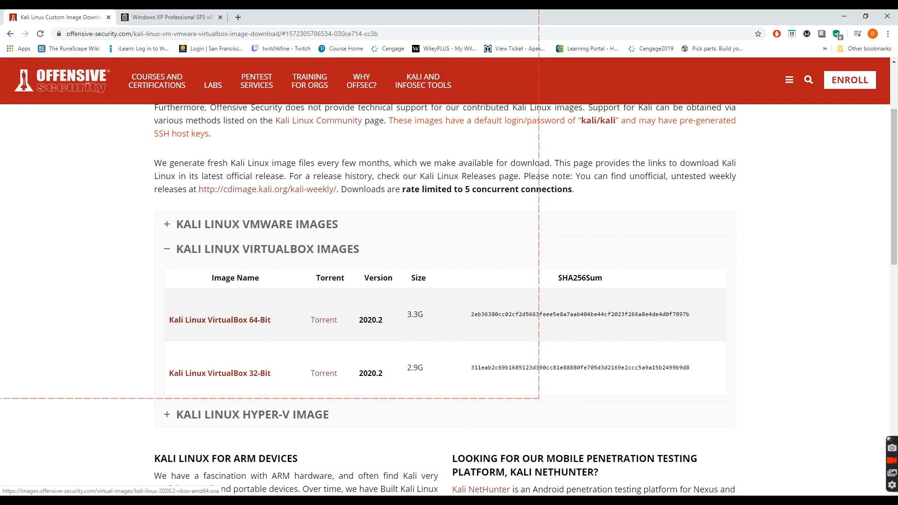
Close the Kali Linux page and highlight the serial key in the Windows XP Professional SP3 x86 listing on Internet Archive.
{"action": "key", "text": "ctrl+w"}
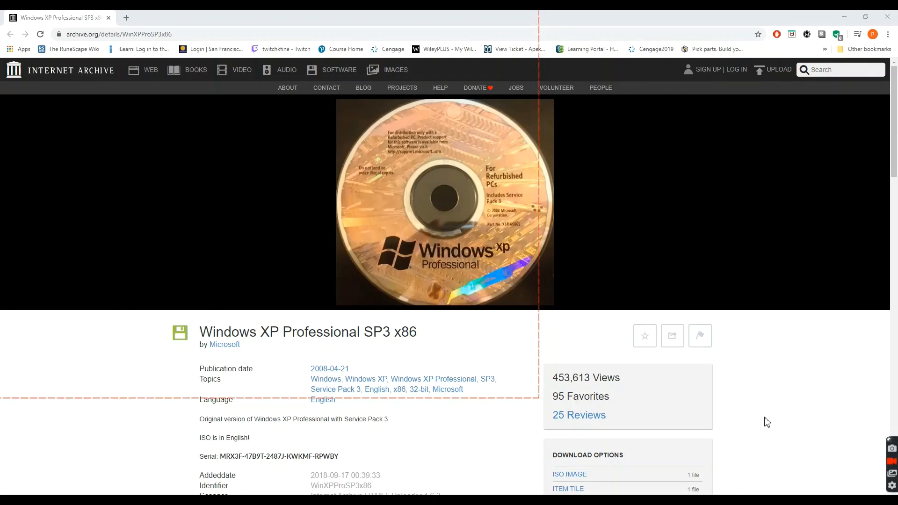
{"action": "scroll", "coordinate": [831, 419], "scroll_direction": "down", "scroll_amount": 2}
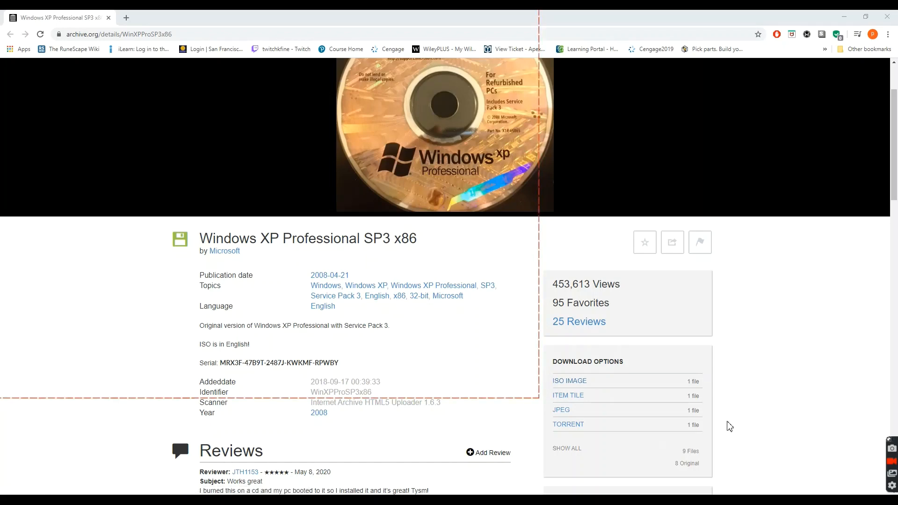
{"action": "left_click_drag", "start_coordinate": [339, 363], "coordinate": [199, 363]}
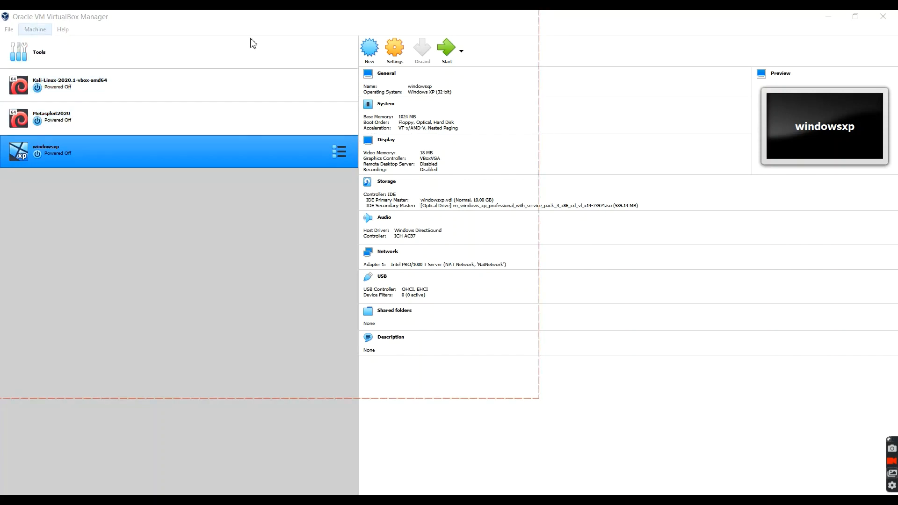
In VirtualBox Manager, choose kali-linux-2020.2-vbox-amd64.ova from the Desktop's DDOS simulation folder as the appliance to import and continue to its settings.
{"action": "left_click", "coordinate": [9, 29]}
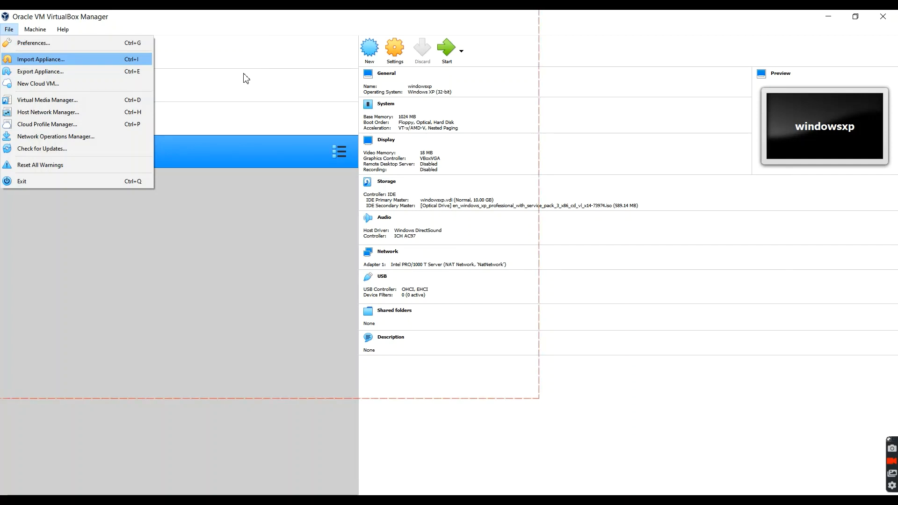
{"action": "key", "text": "Return"}
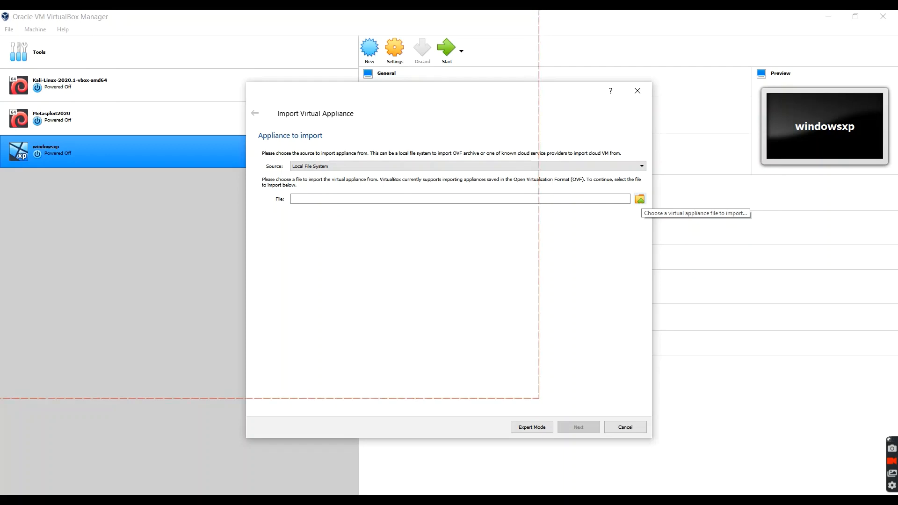
{"action": "left_click", "coordinate": [640, 198]}
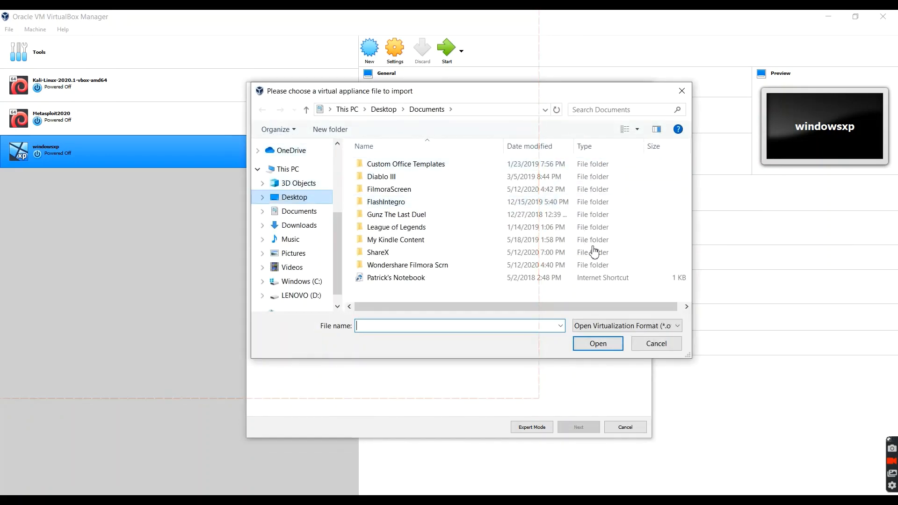
{"action": "left_click", "coordinate": [294, 197]}
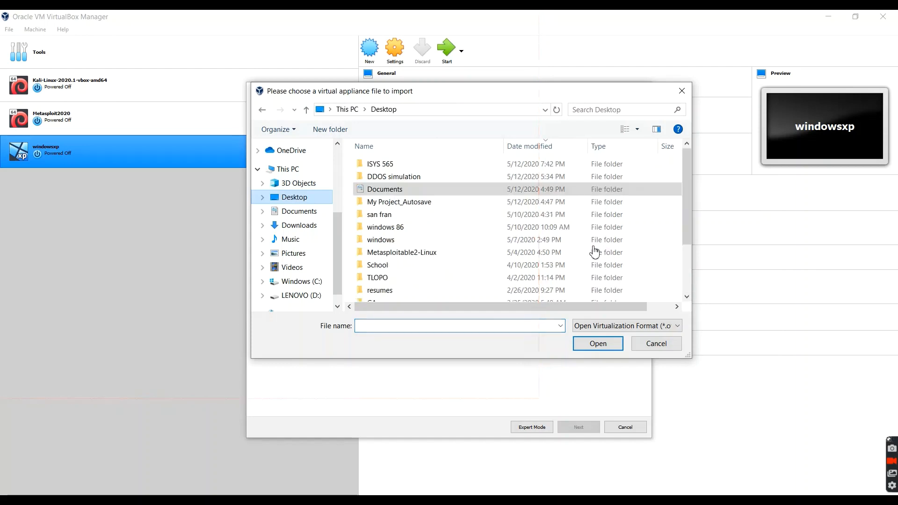
{"action": "left_click", "coordinate": [394, 177]}
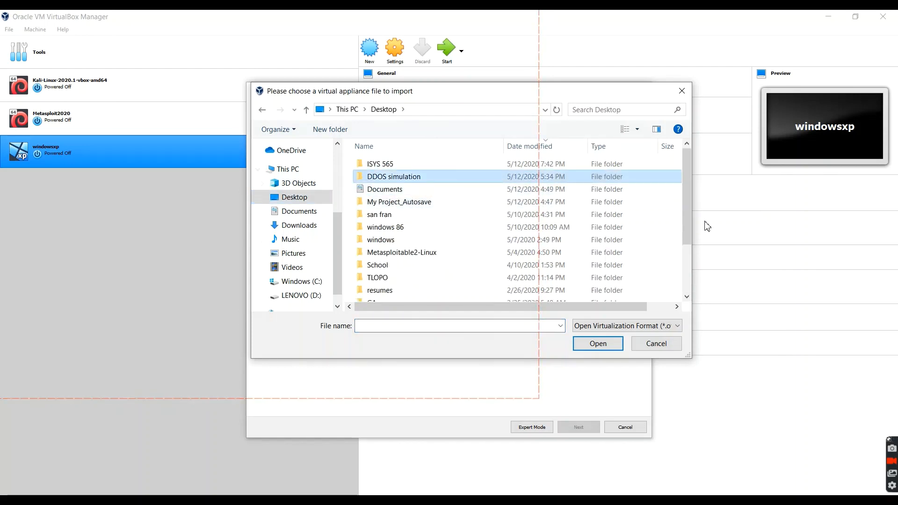
{"action": "double_click", "coordinate": [394, 177]}
{"action": "left_click", "coordinate": [393, 177]}
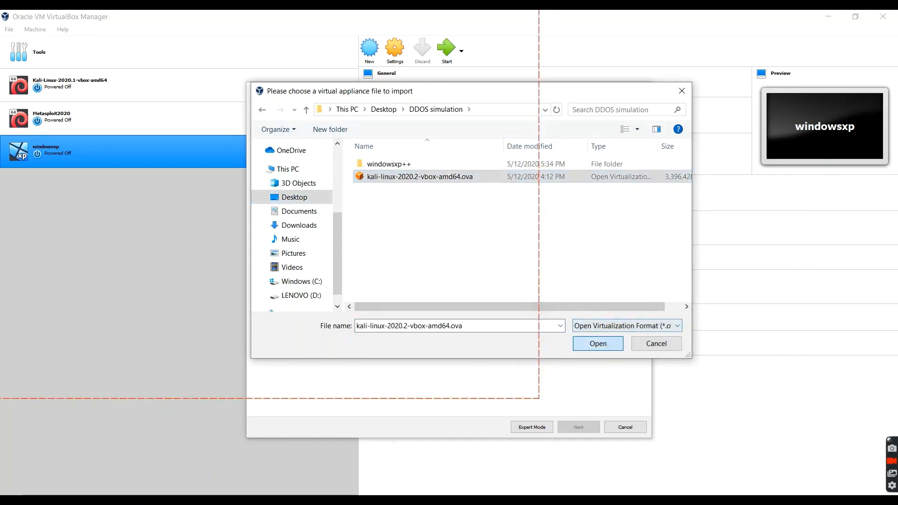
{"action": "left_click", "coordinate": [598, 343]}
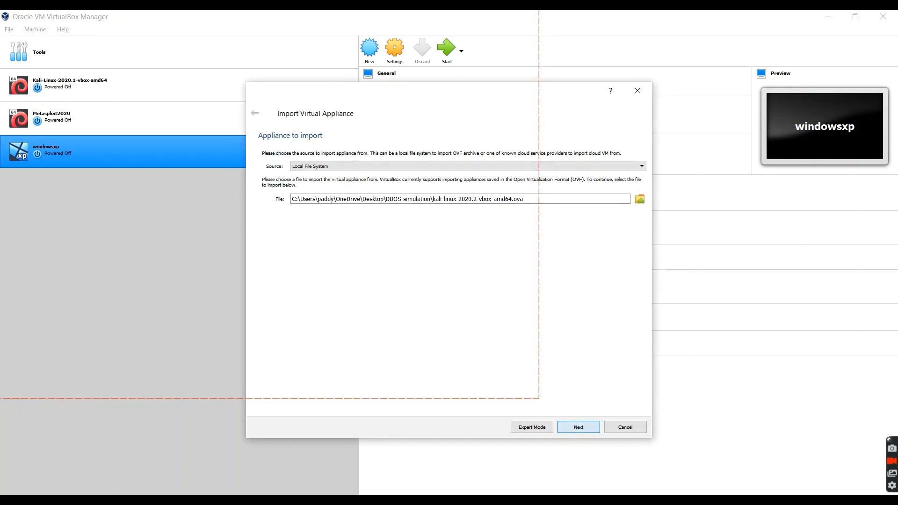
{"action": "key", "text": "Return"}
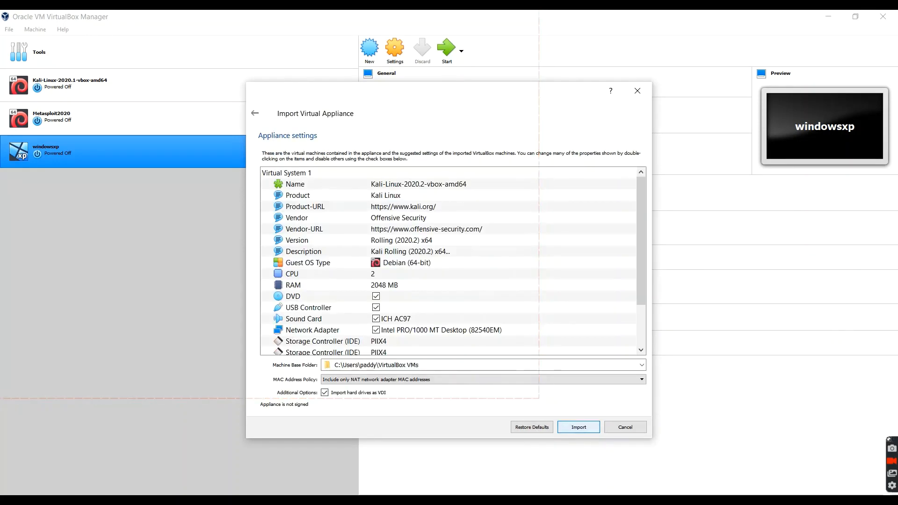
Import the Kali Linux 2020.2 appliance with its default settings and agree to its software license.
{"action": "left_click", "coordinate": [588, 427]}
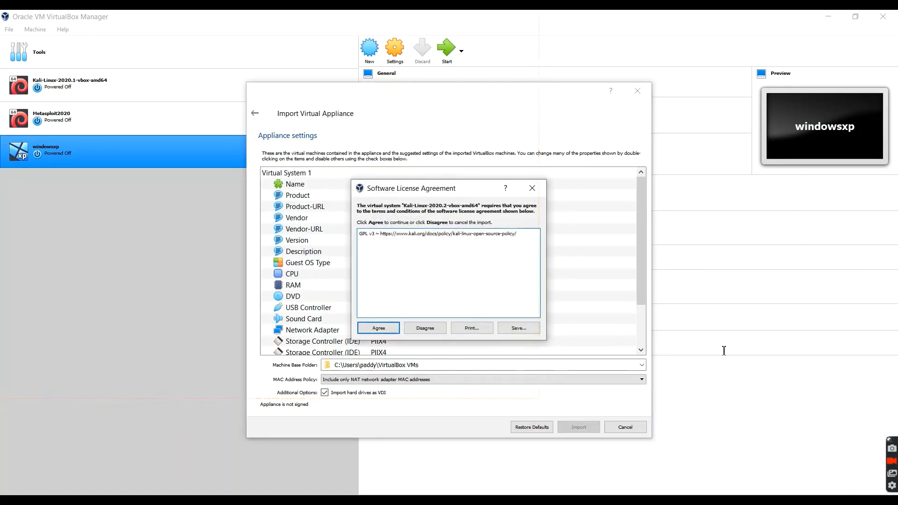
{"action": "key", "text": "Return"}
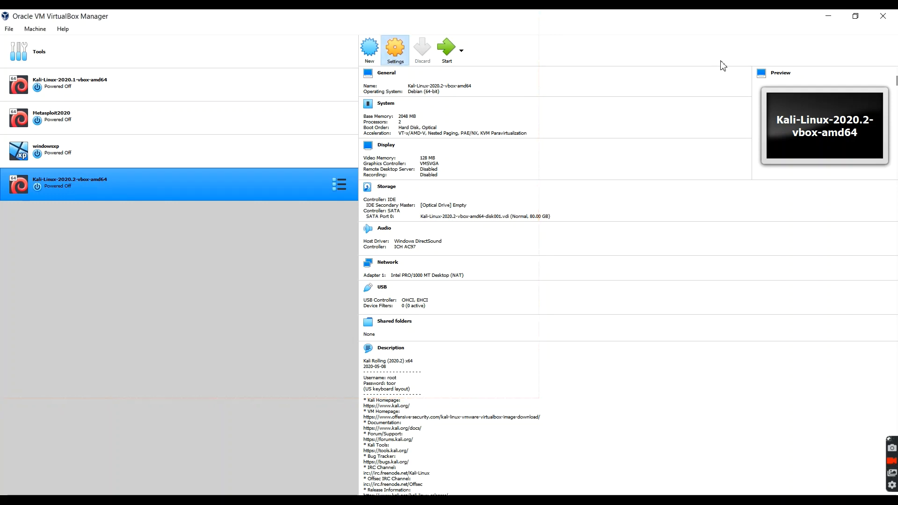
Attach network Adapter 1 of the Kali-Linux-2020.2-vbox-amd64 machine to the NAT Network named NatNetwork and save the settings.
{"action": "key", "text": "ctrl+s"}
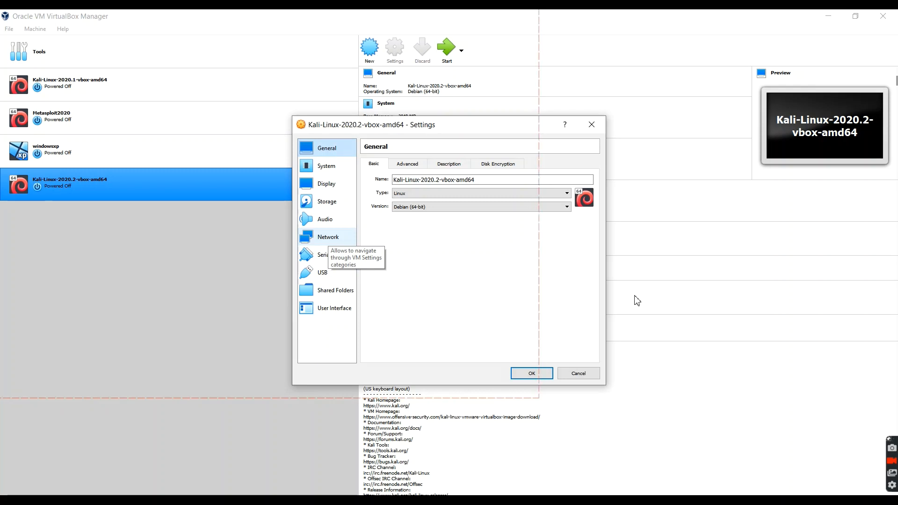
{"action": "left_click", "coordinate": [327, 236]}
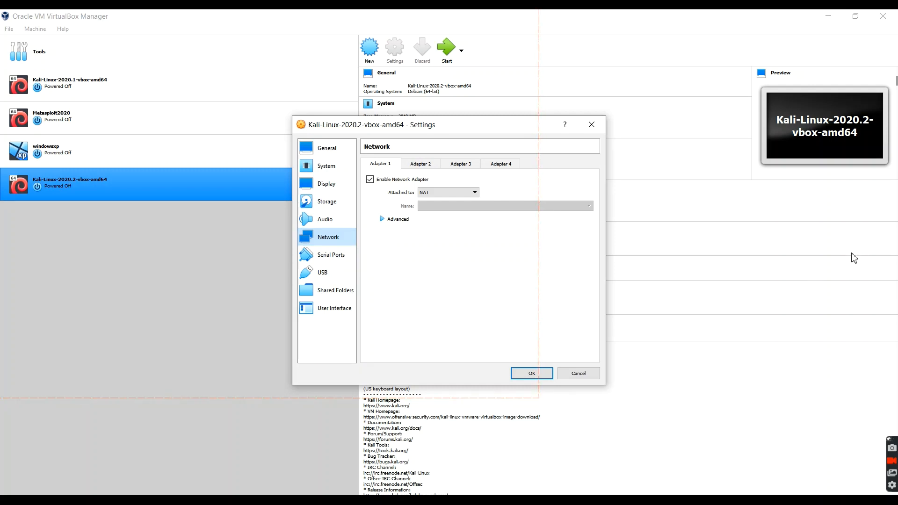
{"action": "left_click", "coordinate": [473, 193]}
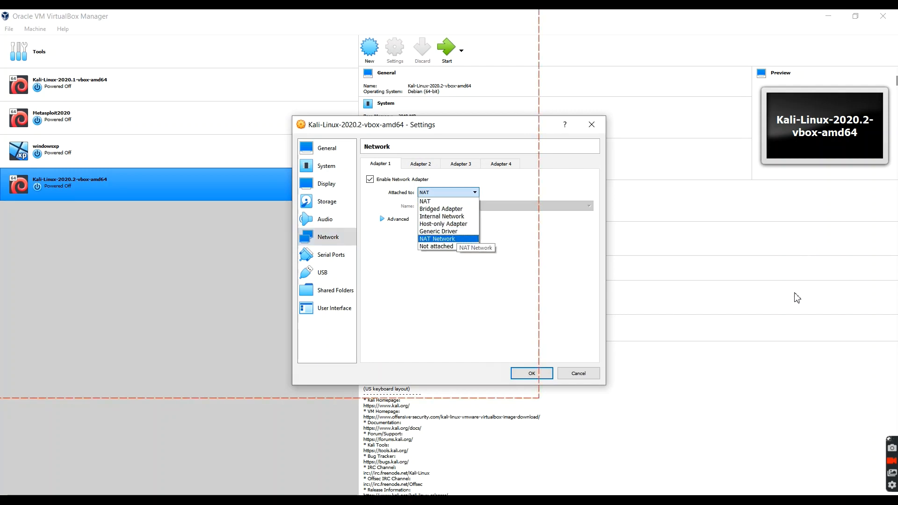
{"action": "left_click", "coordinate": [448, 238]}
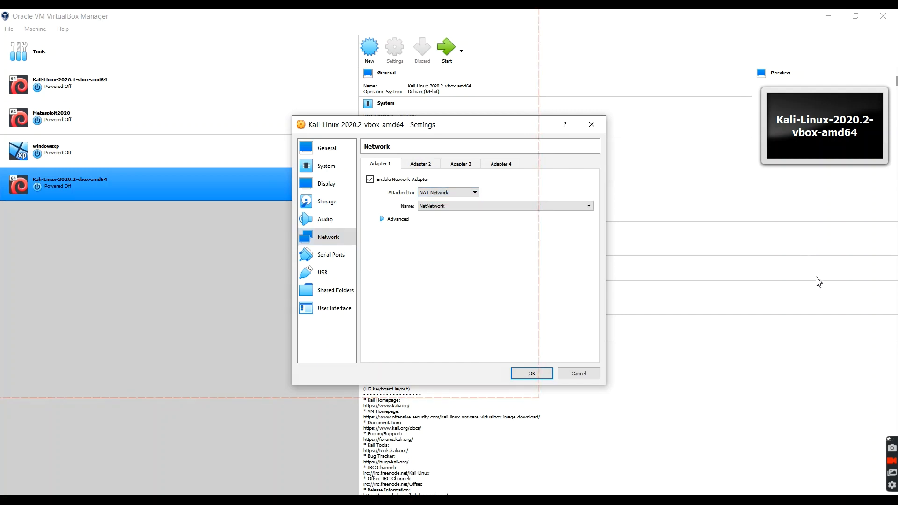
{"action": "left_click", "coordinate": [468, 206]}
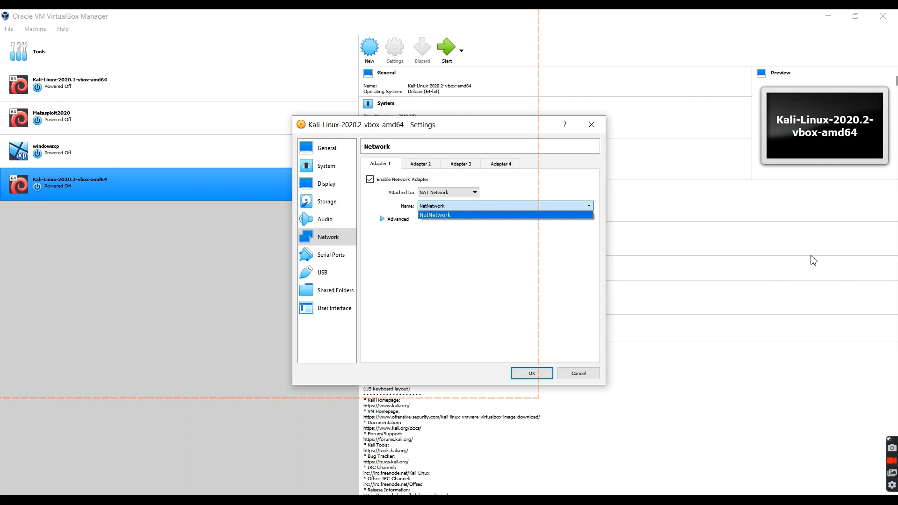
{"action": "left_click", "coordinate": [793, 260]}
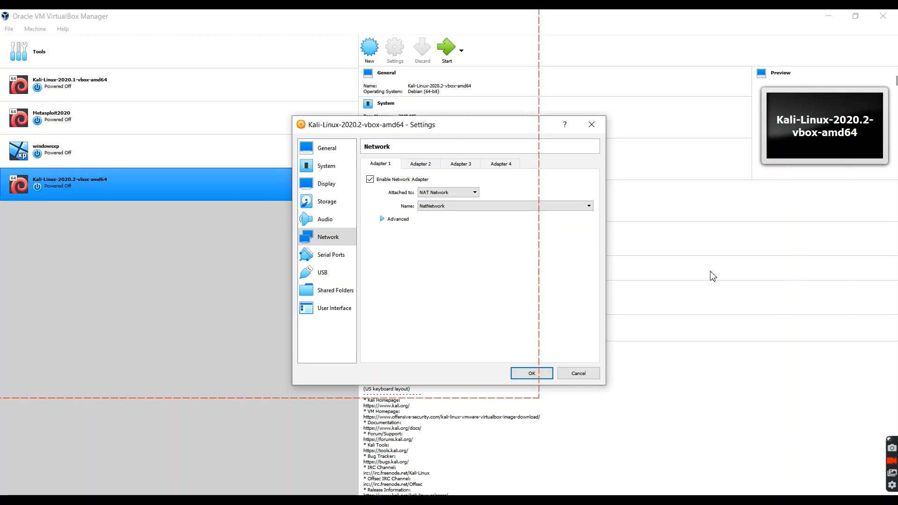
{"action": "left_click", "coordinate": [393, 219]}
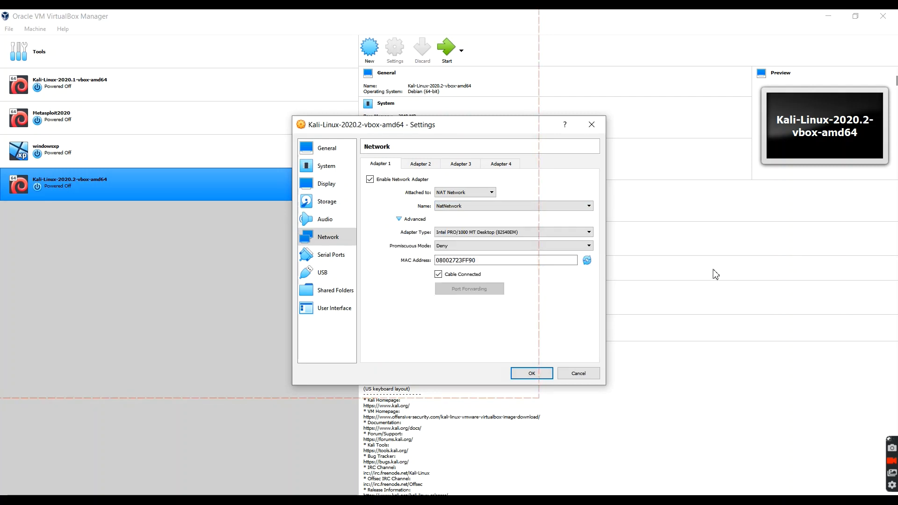
{"action": "left_click", "coordinate": [412, 218]}
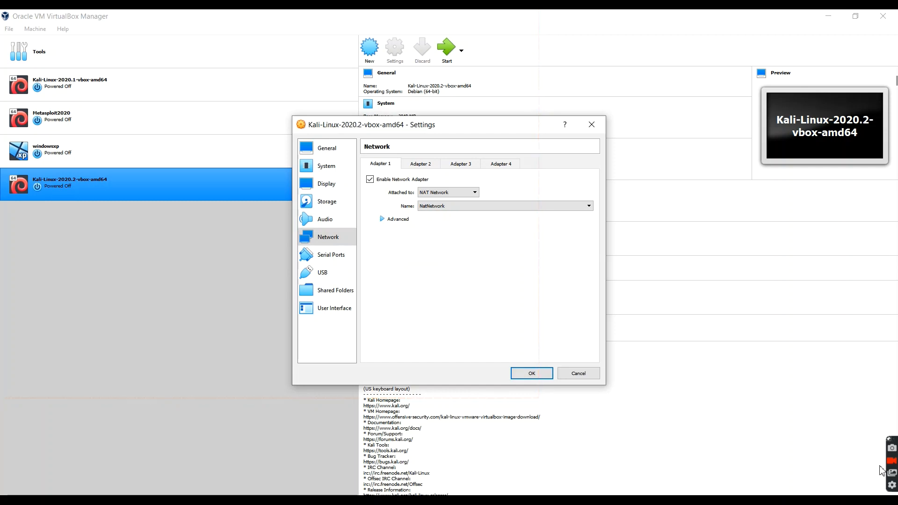
{"action": "left_click", "coordinate": [534, 373]}
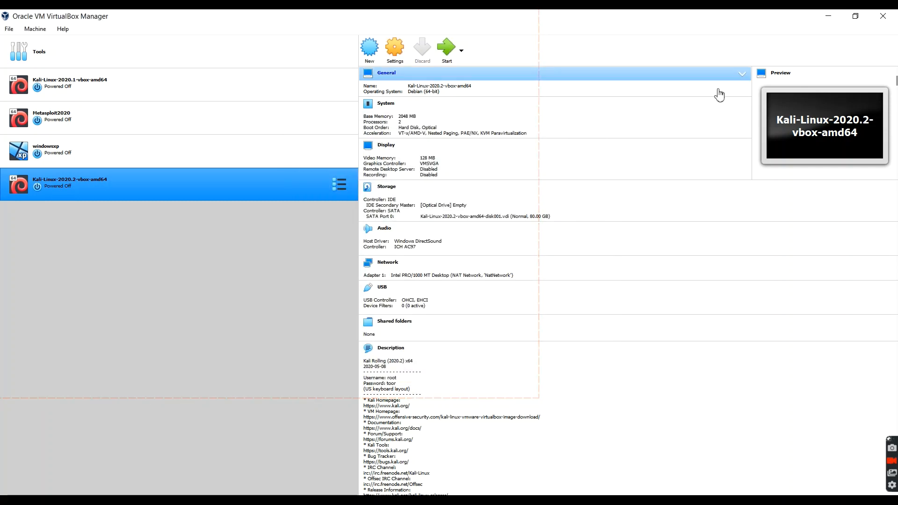
Start the Kali-Linux-2020.2-vbox-amd64 virtual machine and maximize its window.
{"action": "left_click", "coordinate": [447, 49]}
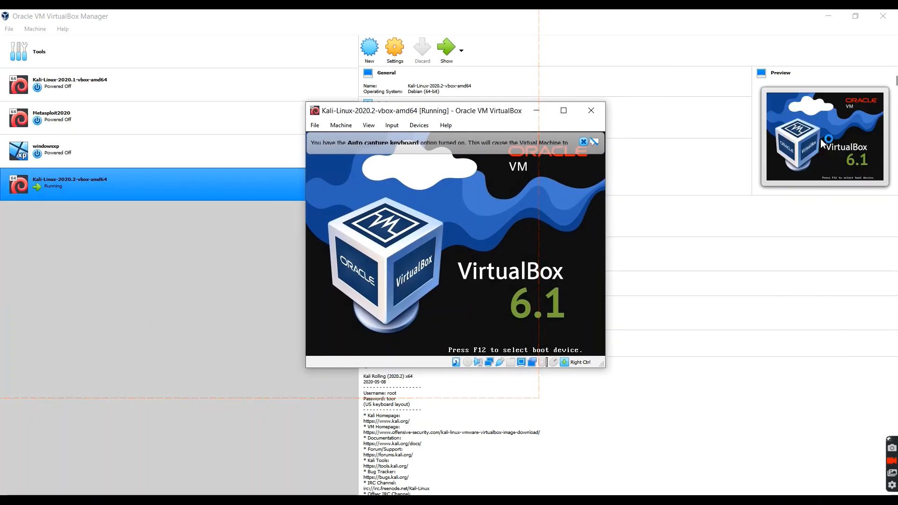
{"action": "left_click", "coordinate": [568, 110]}
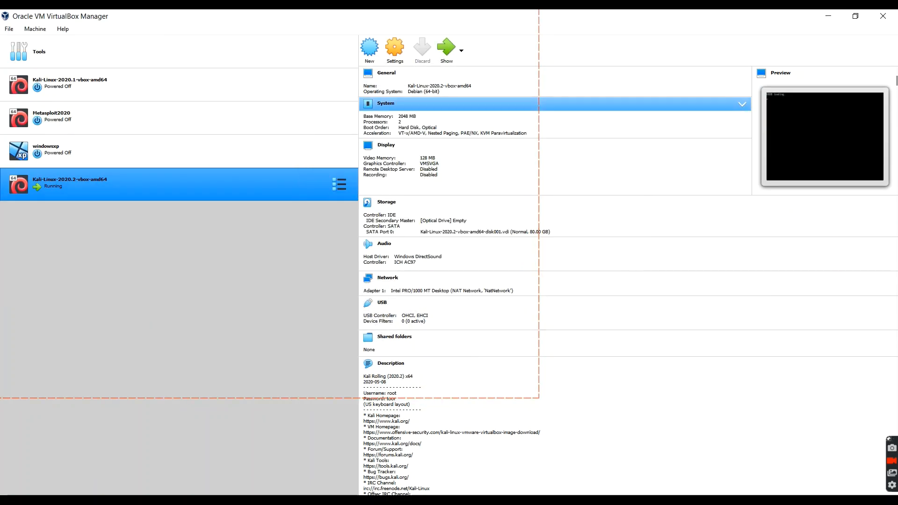
{"action": "key", "text": "super+d"}
{"action": "key", "text": "super+d"}
{"action": "left_click", "coordinate": [564, 110]}
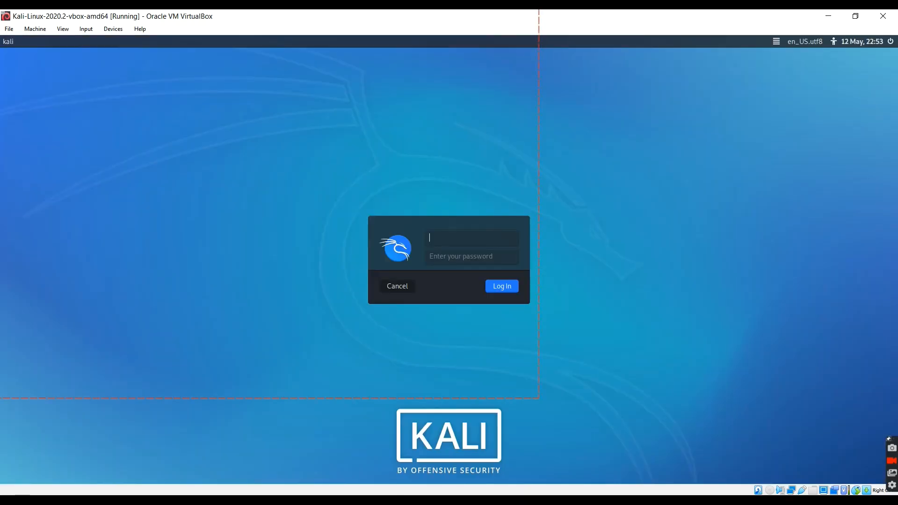
Log in to Kali Linux by entering the account username and password.
{"action": "type", "text": "kali"}
{"action": "key", "text": "Tab"}
{"action": "type", "text": "ka"}
{"action": "key", "text": "Return"}
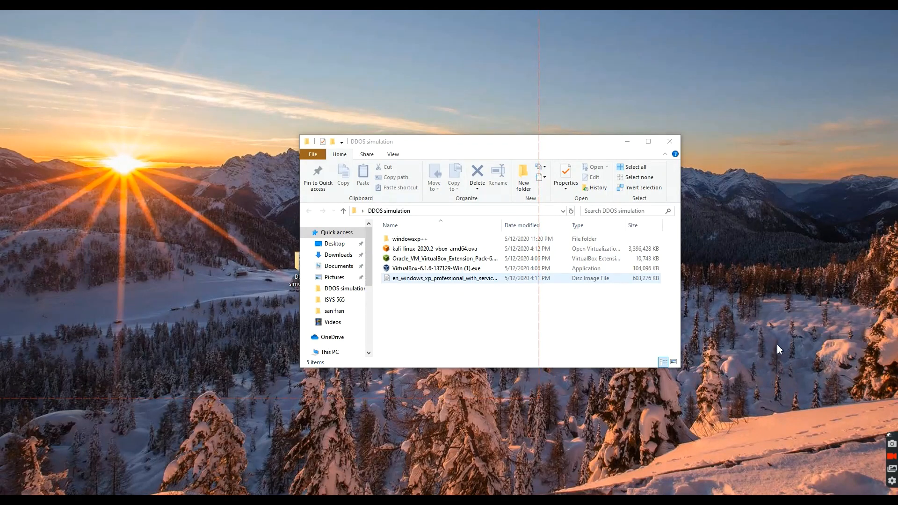
In File Explorer, create a new folder inside DDOS simulation, move the Windows XP Professional disc image into it and open that folder.
{"action": "right_click", "coordinate": [426, 297]}
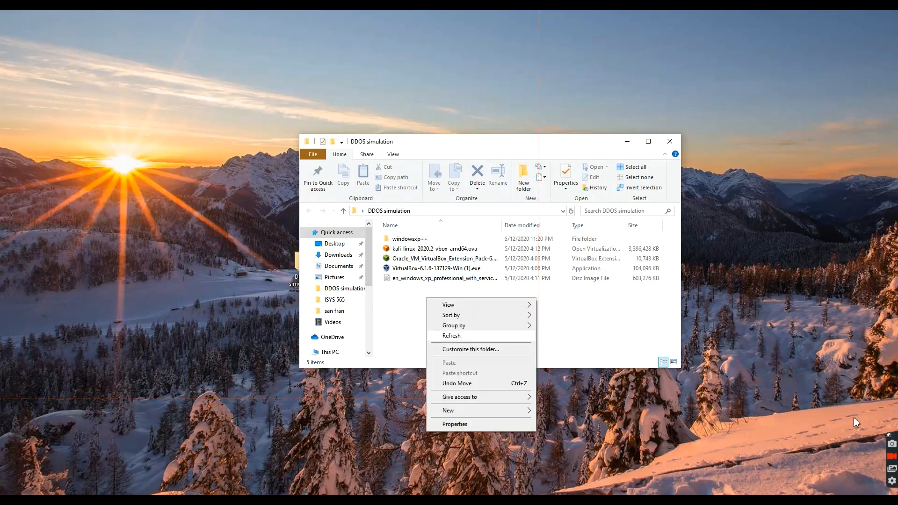
{"action": "mouse_move", "coordinate": [463, 410]}
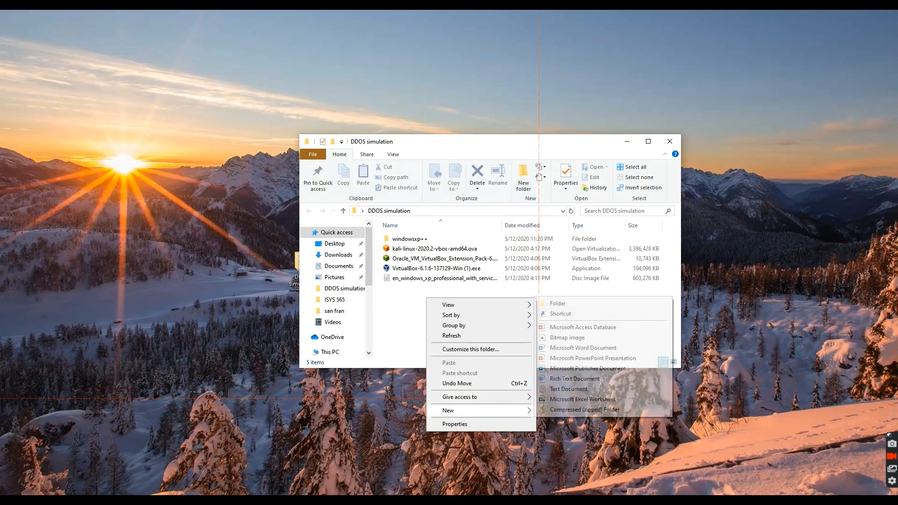
{"action": "left_click", "coordinate": [557, 303]}
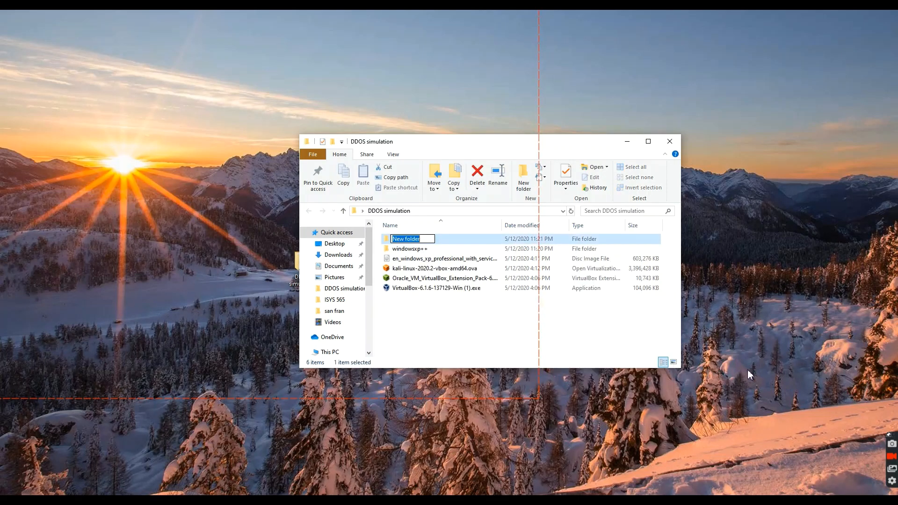
{"action": "left_click", "coordinate": [413, 286]}
{"action": "left_click_drag", "start_coordinate": [406, 259], "coordinate": [409, 239]}
{"action": "double_click", "coordinate": [406, 239]}
Extract the Windows XP disc image into its current folder with 7-Zip, and close the extraction and folder windows.
{"action": "right_click", "coordinate": [412, 240]}
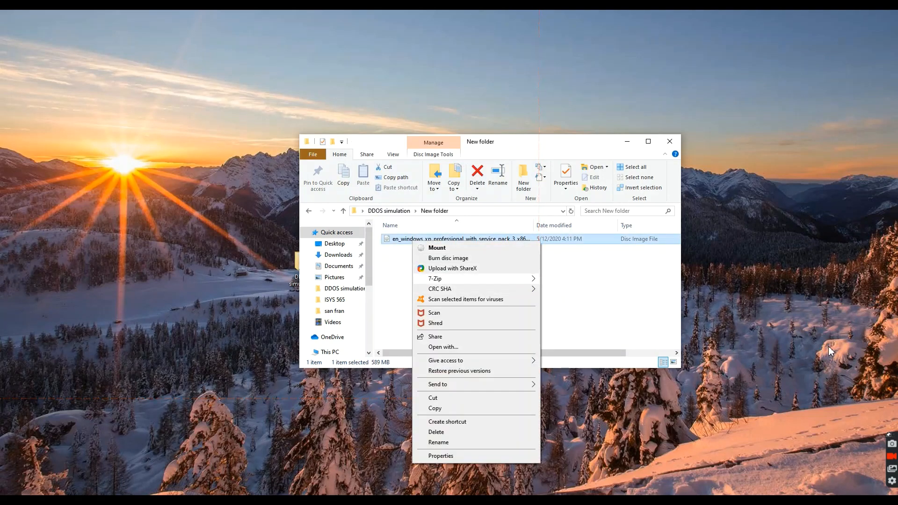
{"action": "mouse_move", "coordinate": [476, 279]}
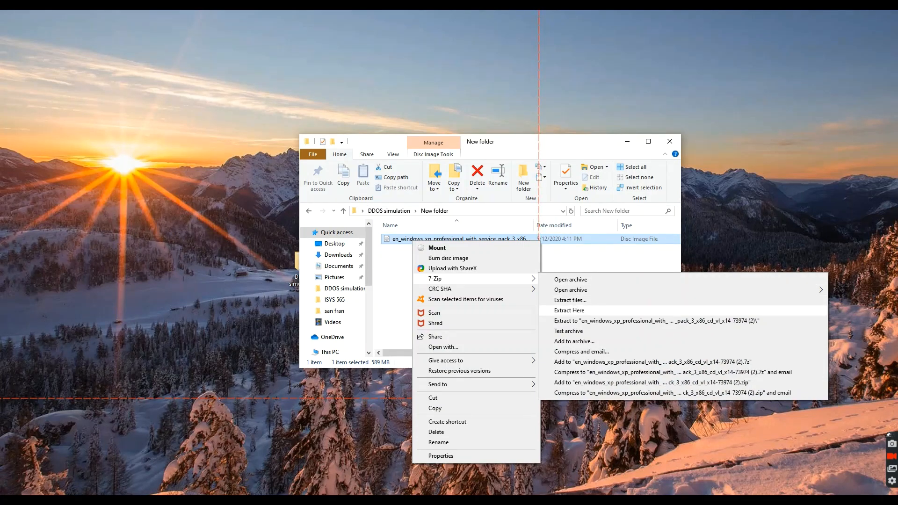
{"action": "left_click", "coordinate": [569, 310]}
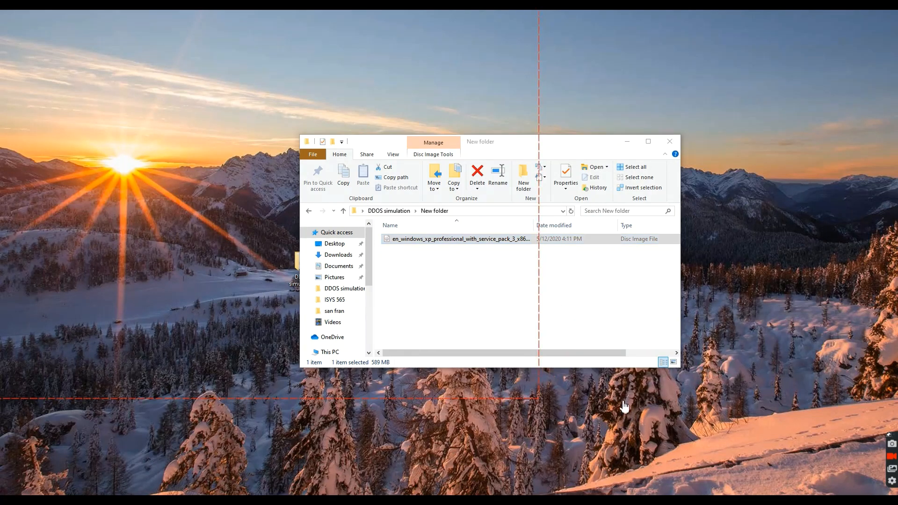
{"action": "left_click_drag", "start_coordinate": [444, 151], "coordinate": [752, 142]}
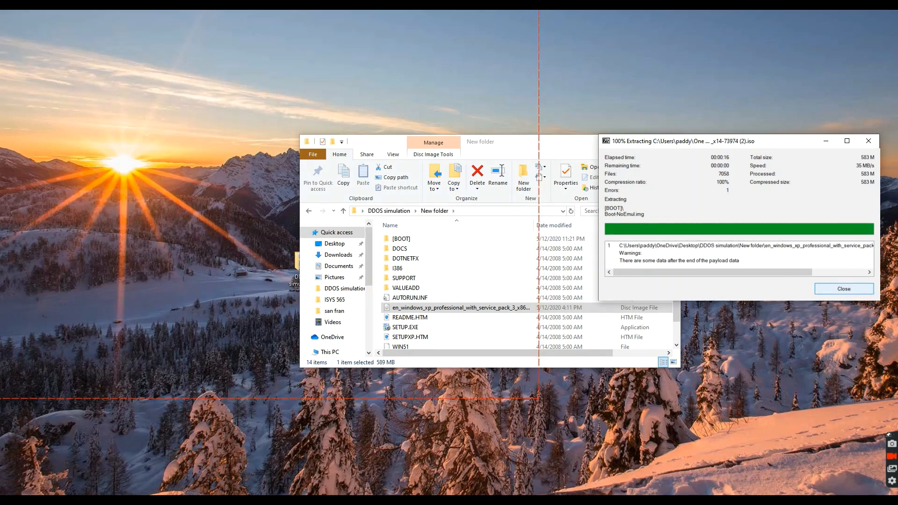
{"action": "left_click", "coordinate": [844, 289]}
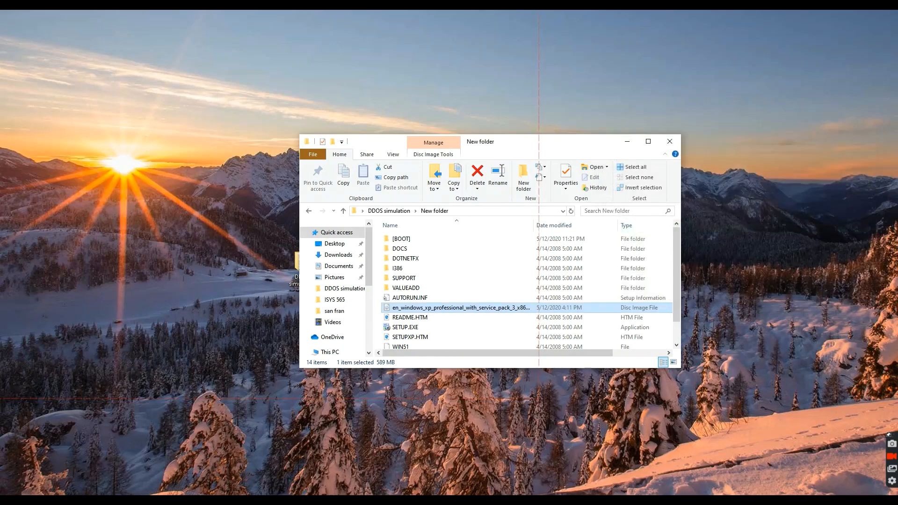
{"action": "left_click", "coordinate": [669, 142]}
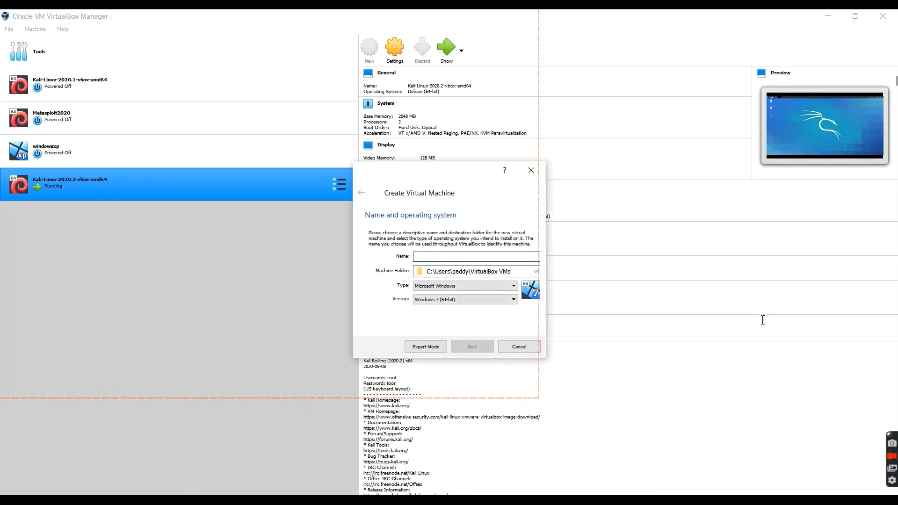
In VirtualBox Manager's new machine wizard, try to create a Windows XP (32-bit) virtual machine named windowsxpdemo.
{"action": "type", "text": "windowsxpdemo"}
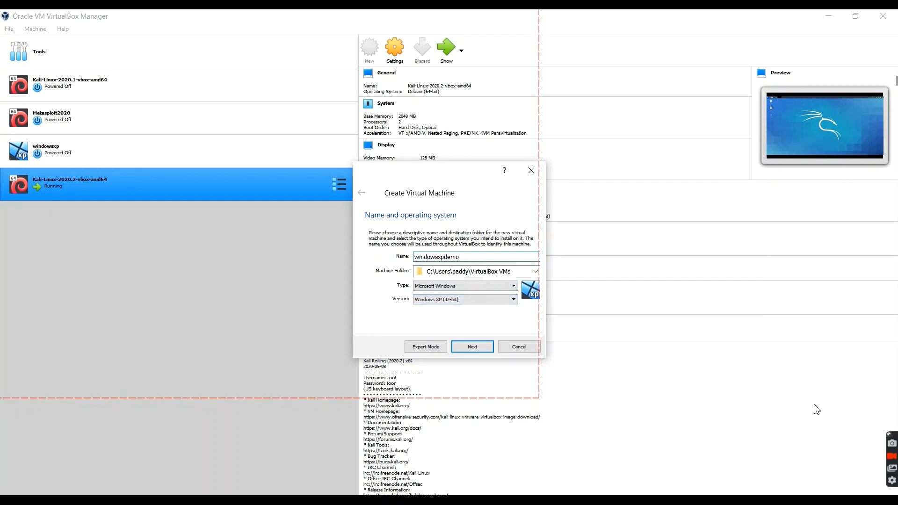
{"action": "key", "text": "Return"}
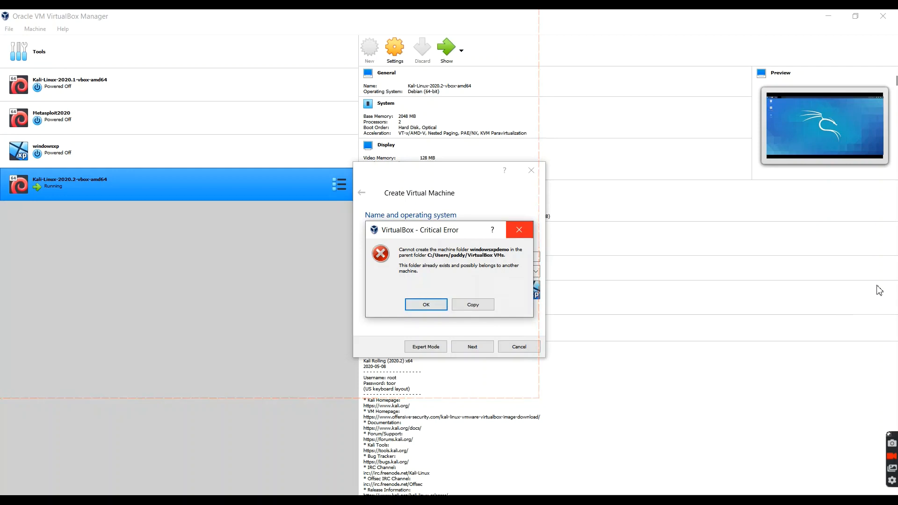
{"action": "key", "text": "Return"}
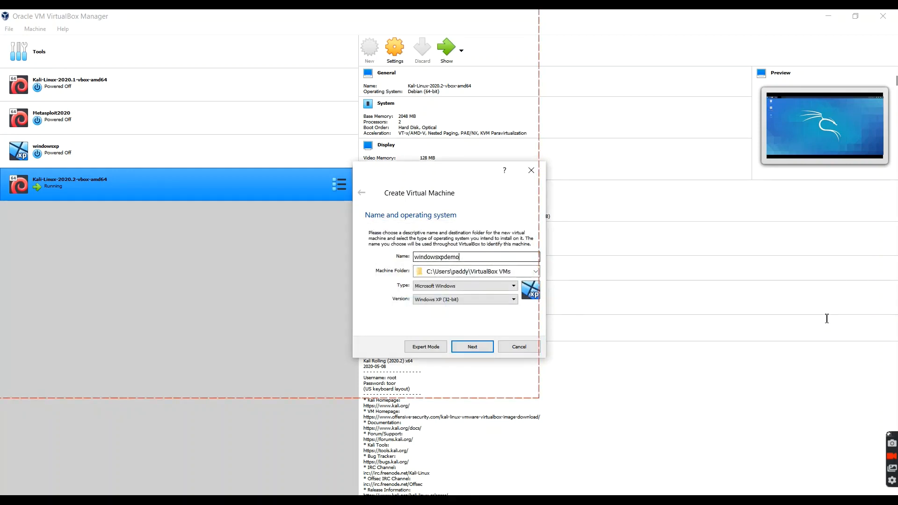
Extend the new machine's name to windowsxpdemoforeal and set its memory size to 1024 MB.
{"action": "type", "text": "oreal"}
{"action": "key", "text": "Return"}
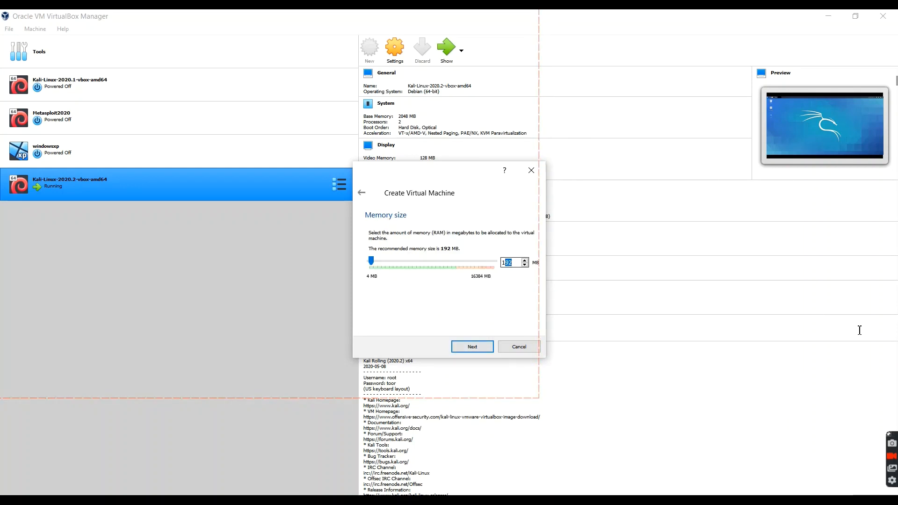
{"action": "type", "text": "1024"}
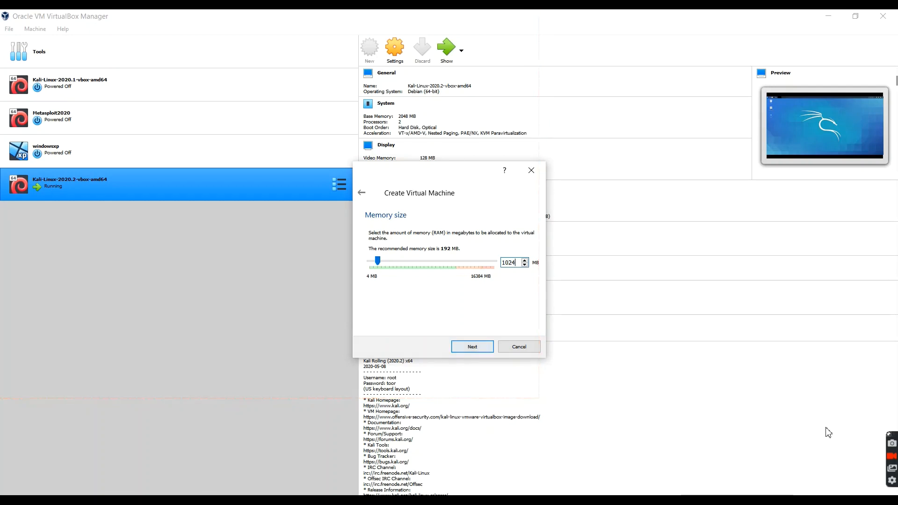
{"action": "key", "text": "Return"}
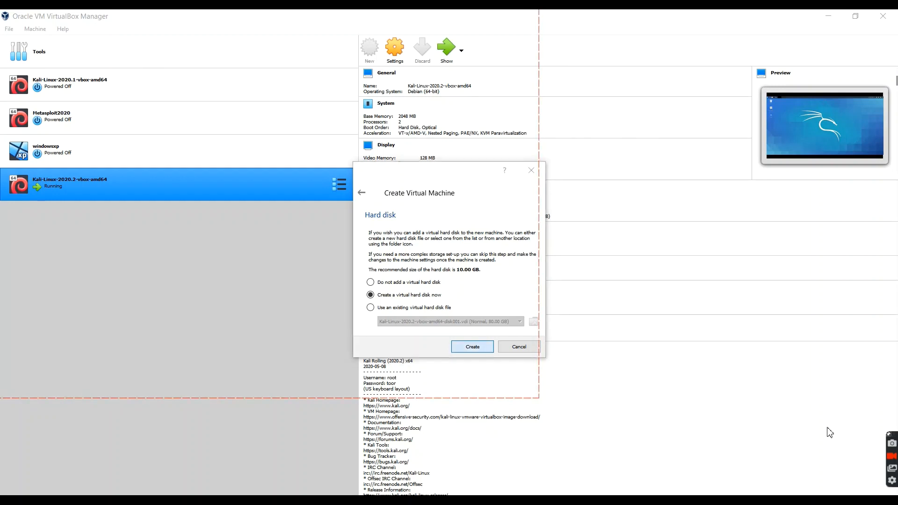
Create a dynamically allocated 10.00 GB VDI hard disk for windowsxpdemoforeal and finish creating the machine.
{"action": "key", "text": "Return"}
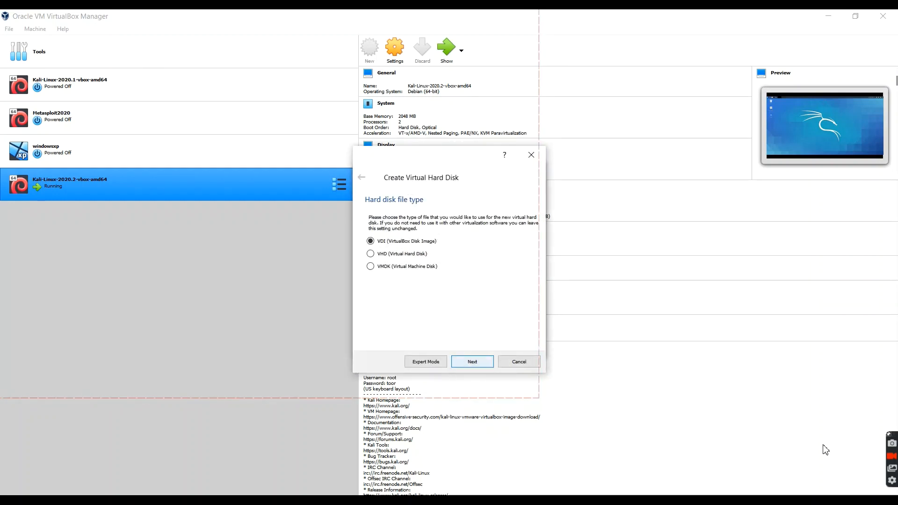
{"action": "key", "text": "Return"}
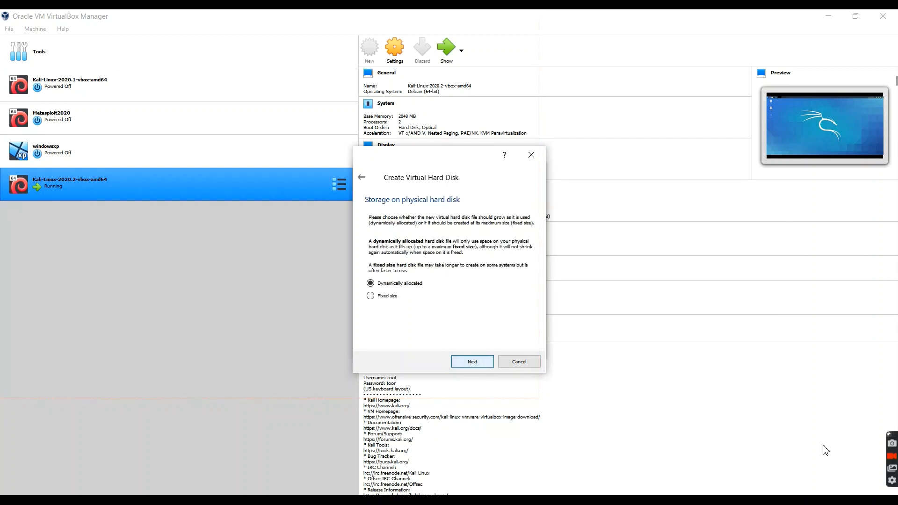
{"action": "key", "text": "Return"}
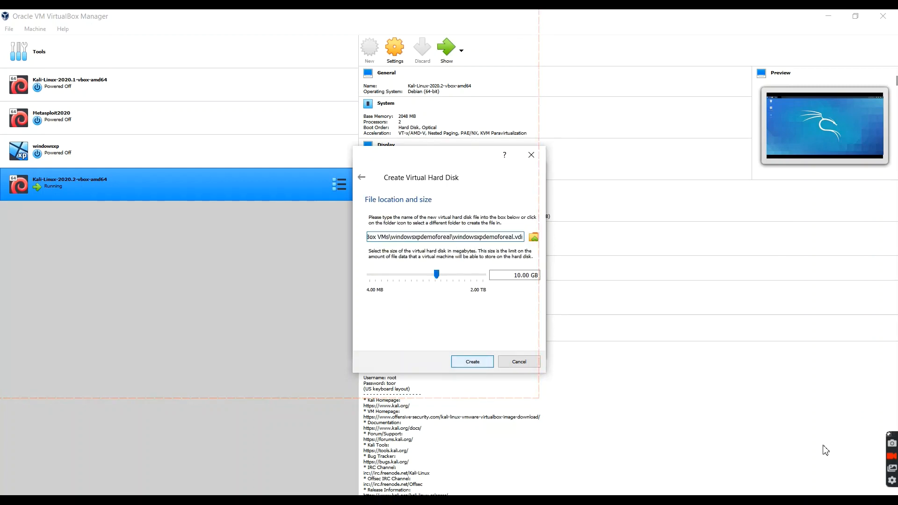
{"action": "key", "text": "Return"}
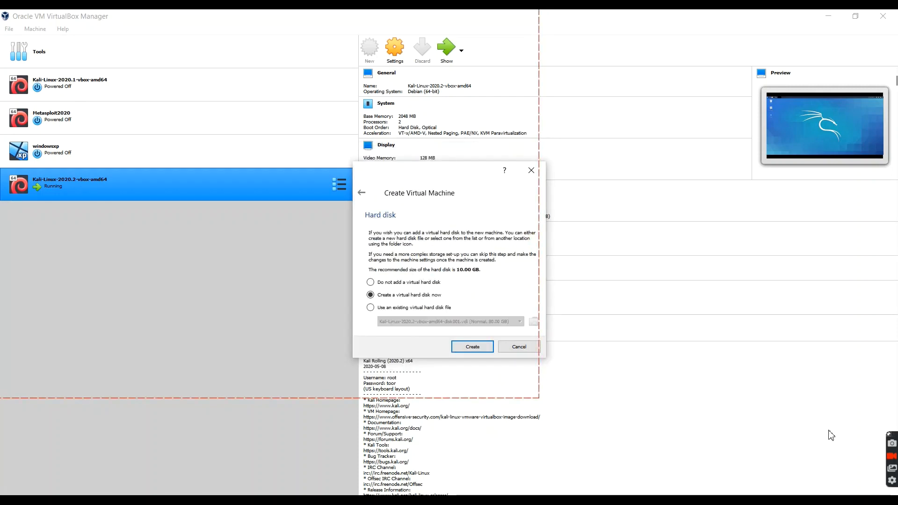
{"action": "key", "text": "Return"}
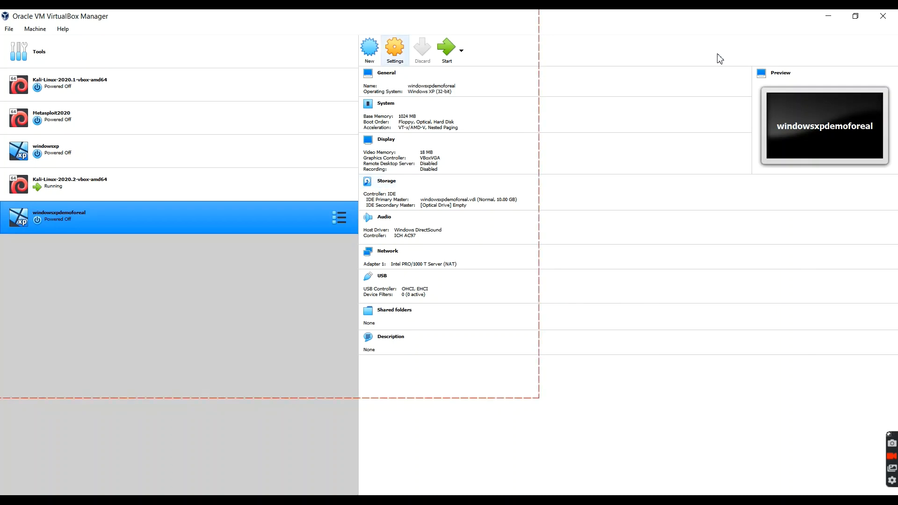
Load the en_windows_xp_professional_with_service_pack_3_x86_cd_vl_x14-73974.iso image into windowsxpdemoforeal's empty optical drive and save the settings.
{"action": "left_click", "coordinate": [395, 51]}
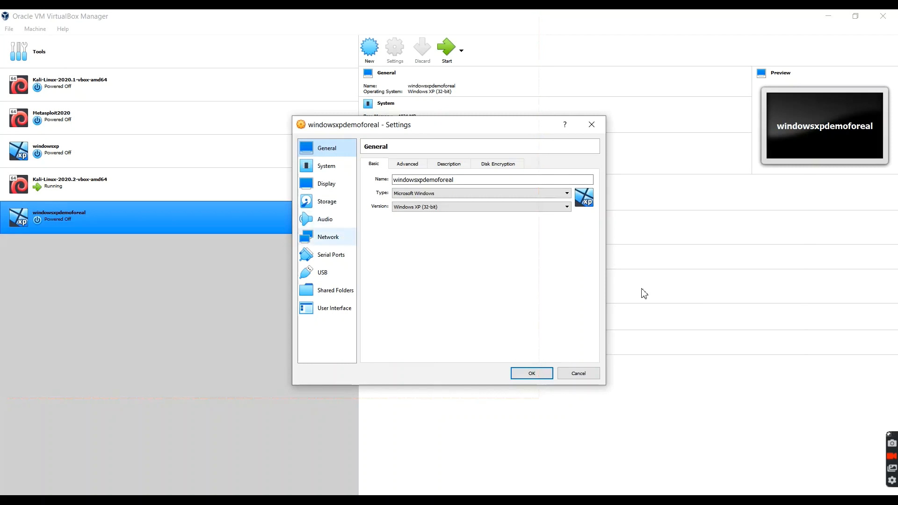
{"action": "left_click", "coordinate": [326, 201]}
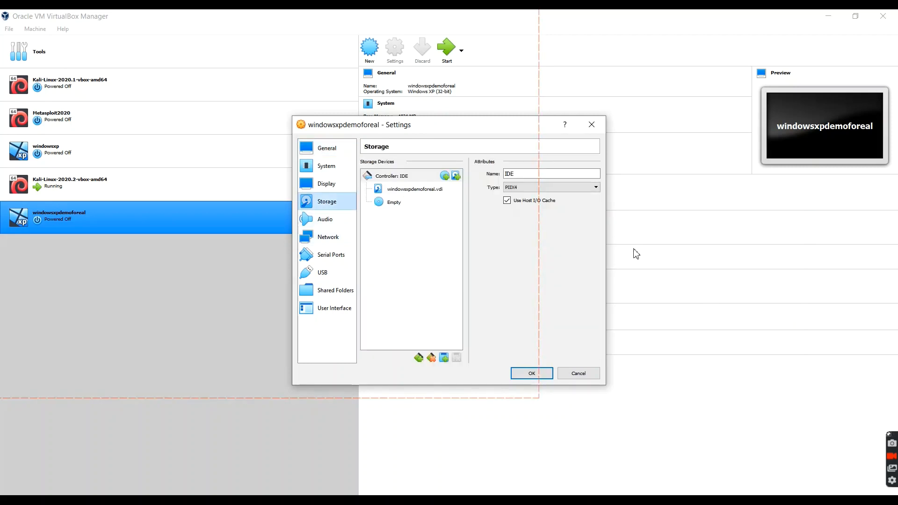
{"action": "left_click", "coordinate": [394, 202]}
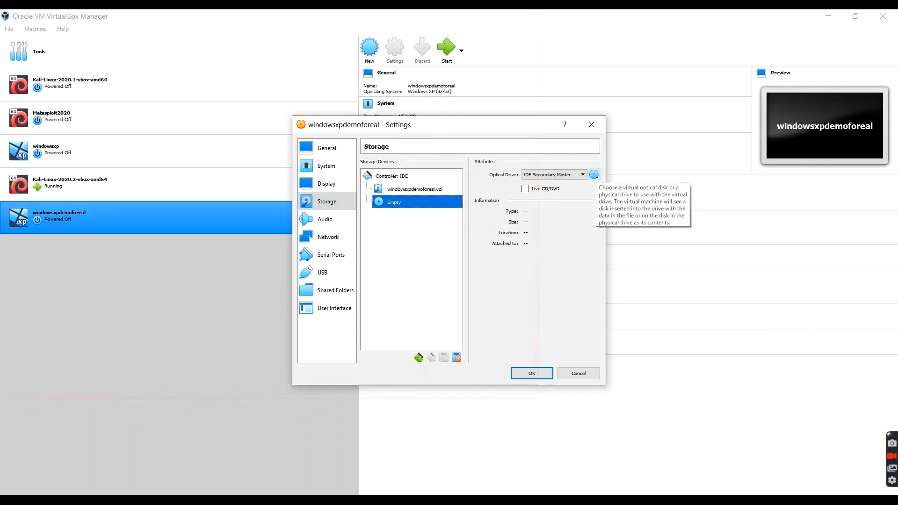
{"action": "left_click", "coordinate": [594, 175]}
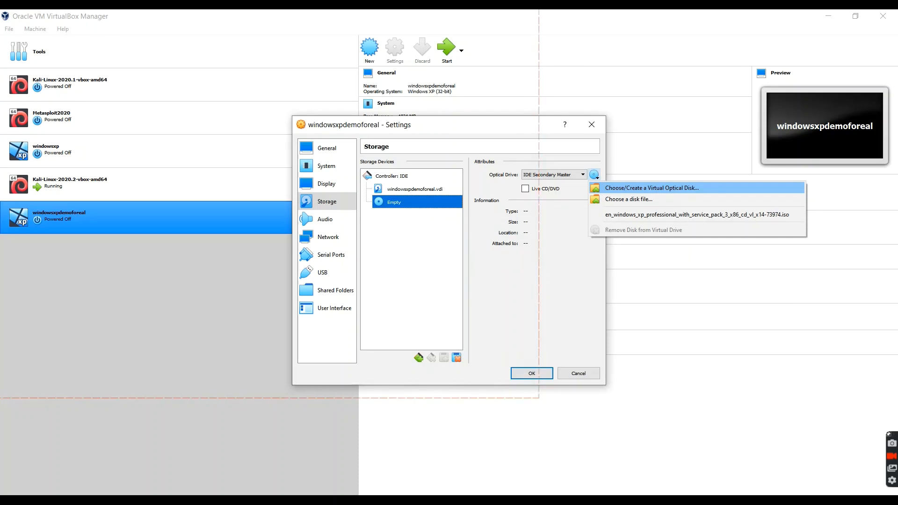
{"action": "left_click", "coordinate": [651, 188]}
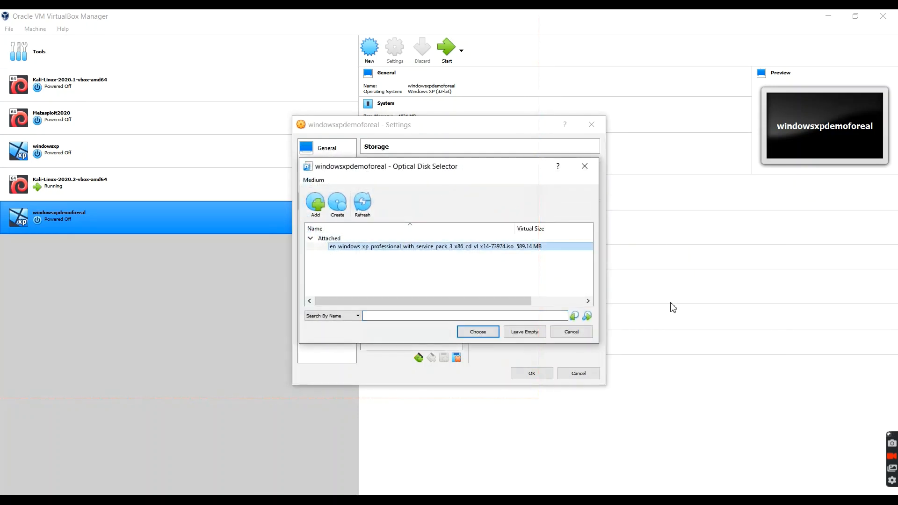
{"action": "left_click", "coordinate": [315, 204]}
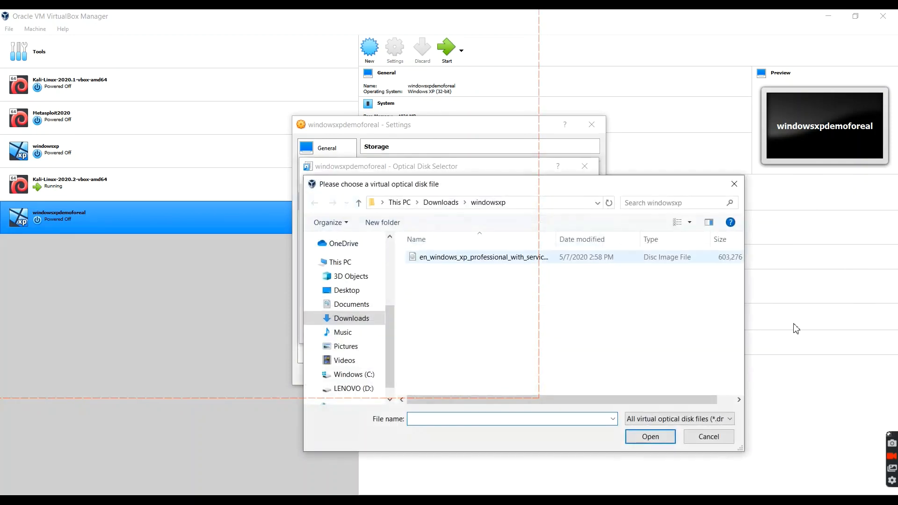
{"action": "left_click", "coordinate": [650, 436]}
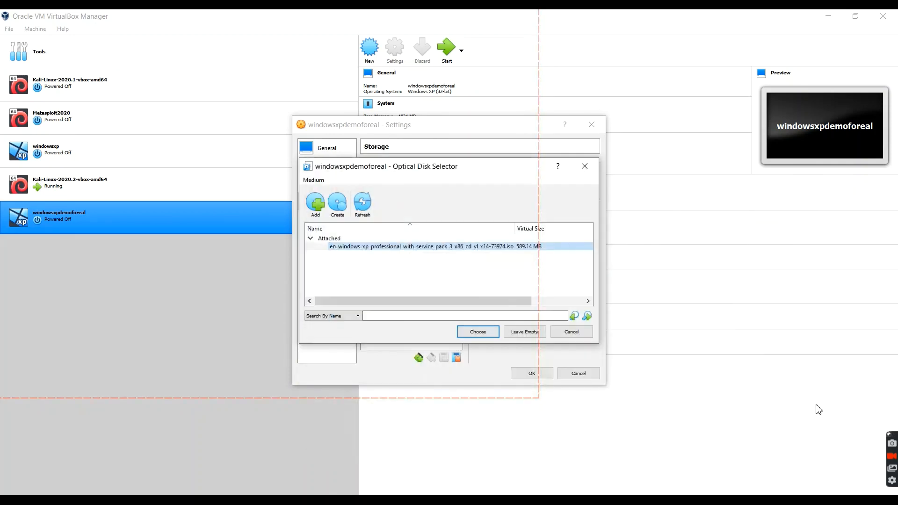
{"action": "key", "text": "Return"}
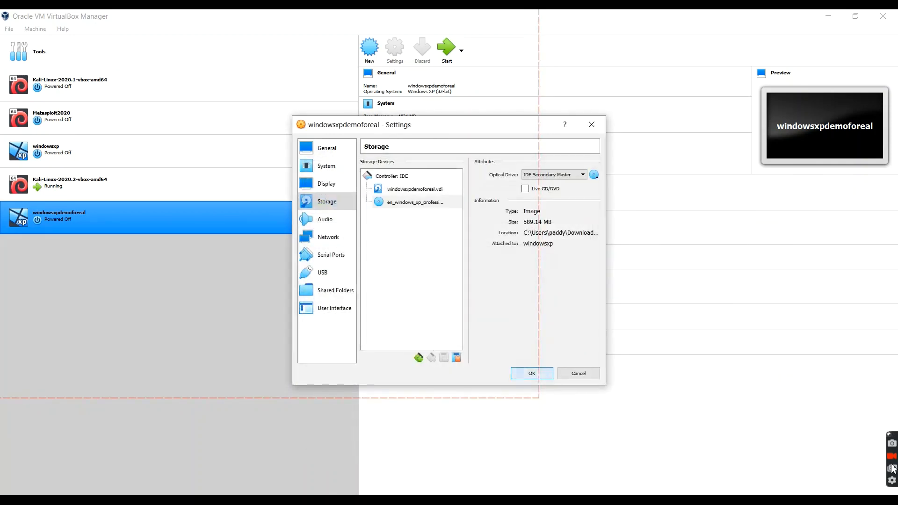
{"action": "key", "text": "Return"}
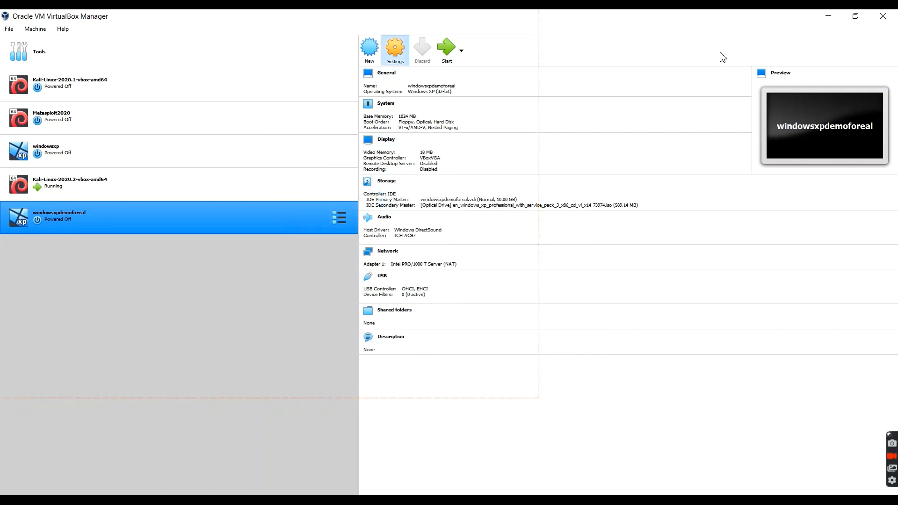
Attach windowsxpdemoforeal's network Adapter 1 to the NAT Network named NatNetwork and save the settings.
{"action": "key", "text": "ctrl+s"}
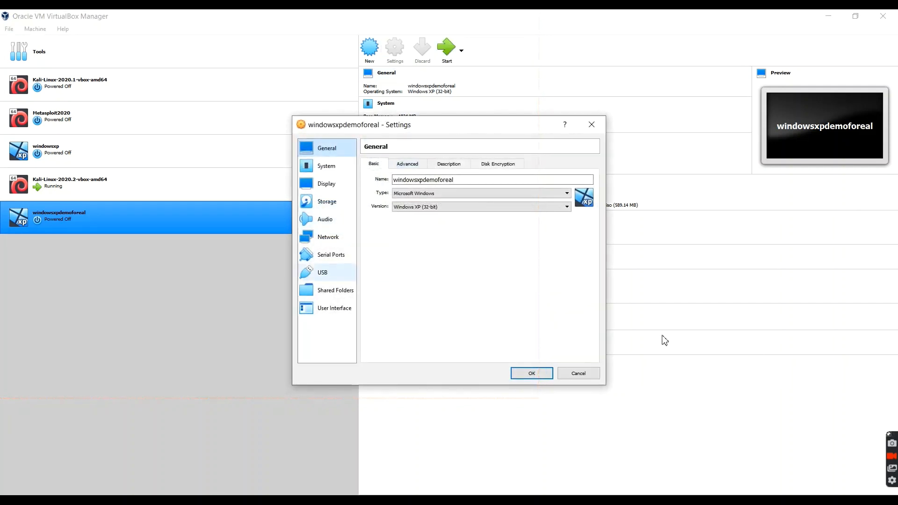
{"action": "left_click", "coordinate": [332, 237]}
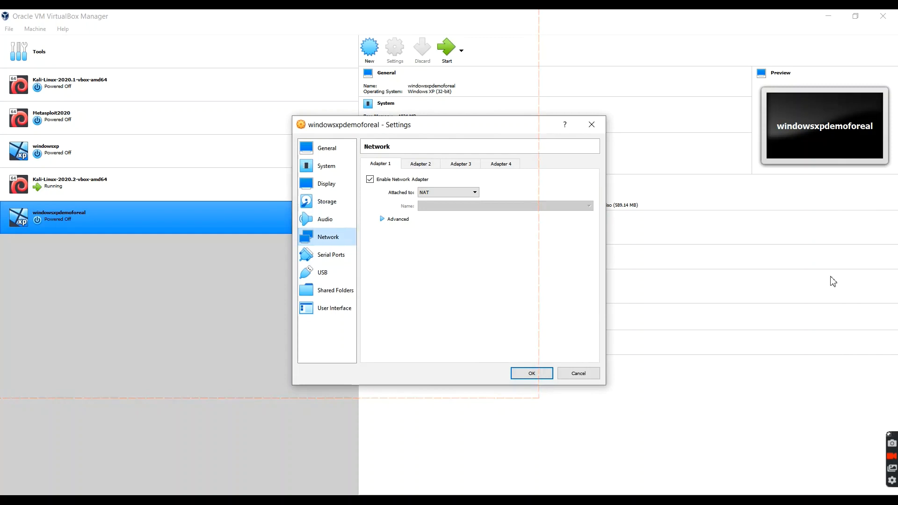
{"action": "left_click", "coordinate": [448, 192]}
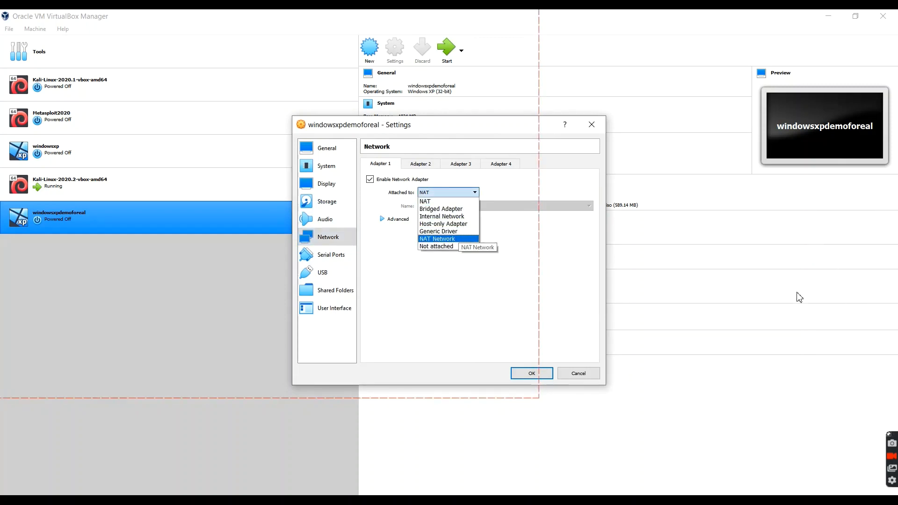
{"action": "left_click", "coordinate": [442, 239]}
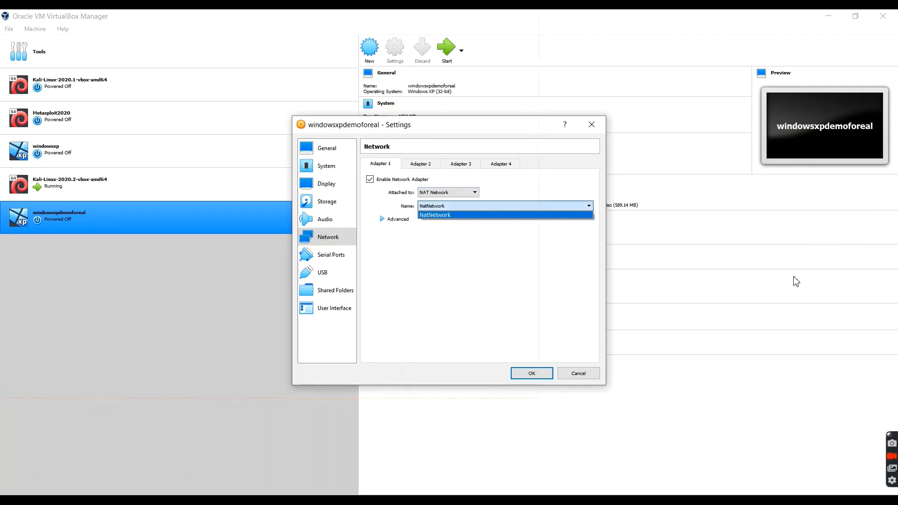
{"action": "left_click", "coordinate": [806, 251]}
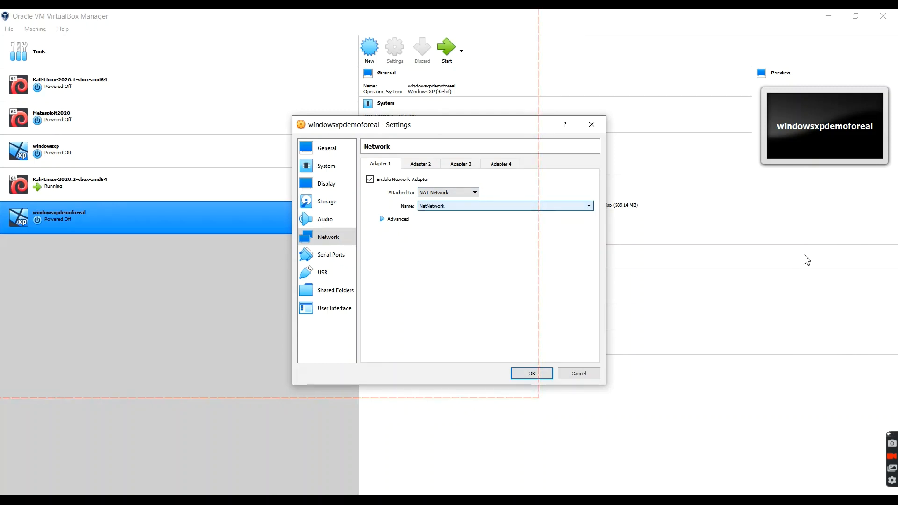
{"action": "left_click", "coordinate": [803, 253]}
{"action": "left_click", "coordinate": [803, 252]}
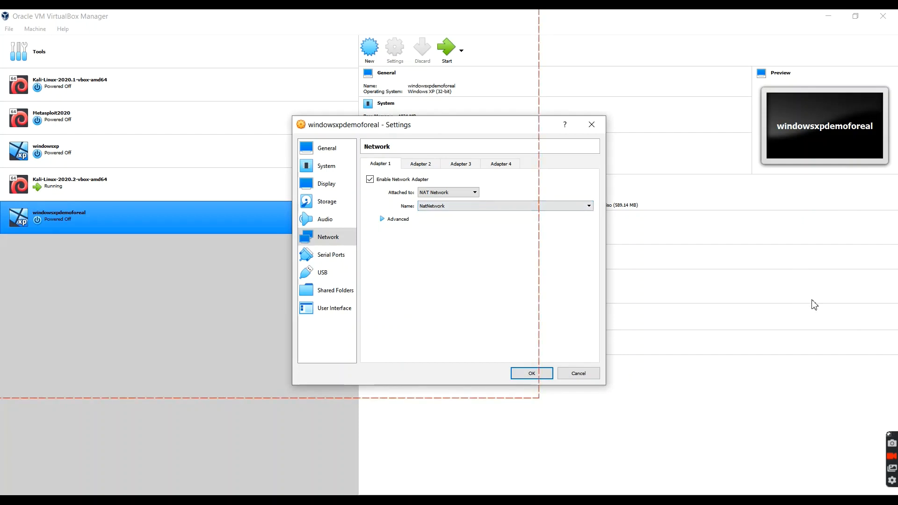
{"action": "key", "text": "Return"}
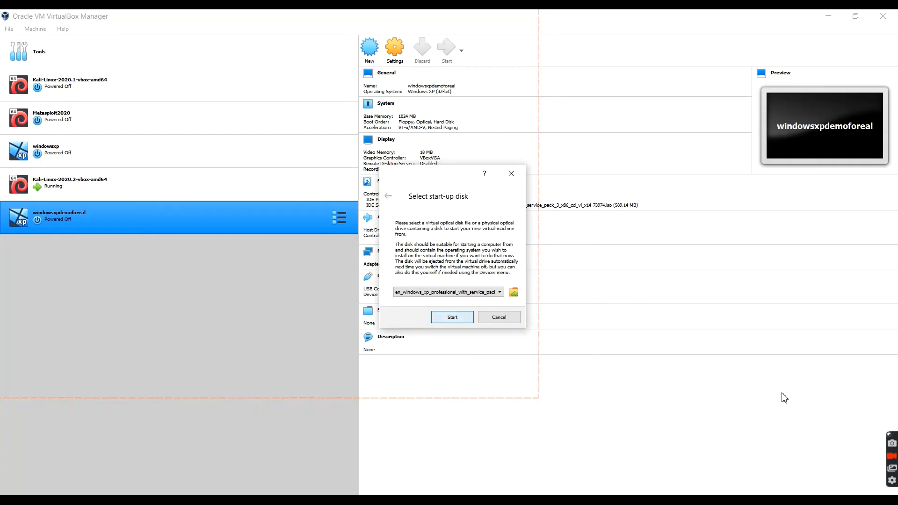
Start windowsxpdemoforeal from the Windows XP disc image, maximize its window and dismiss the mouse integration notices.
{"action": "key", "text": "Return"}
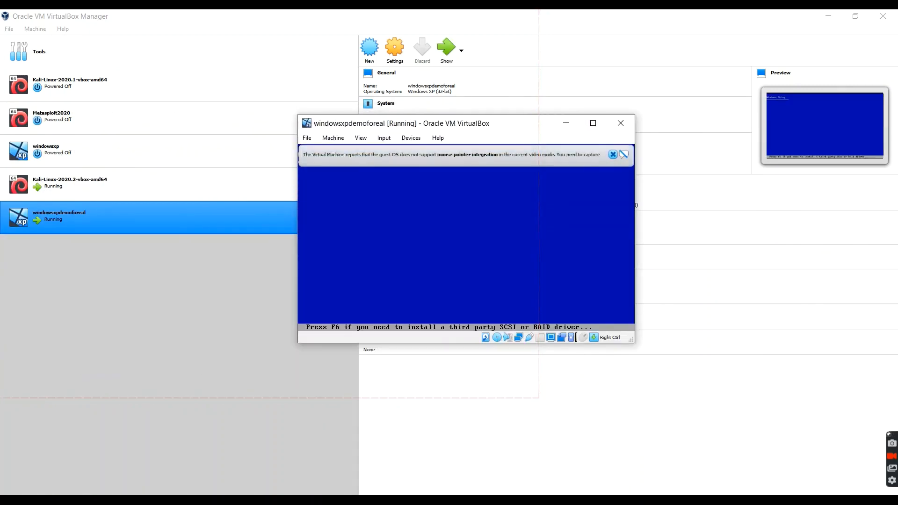
{"action": "left_click", "coordinate": [613, 154]}
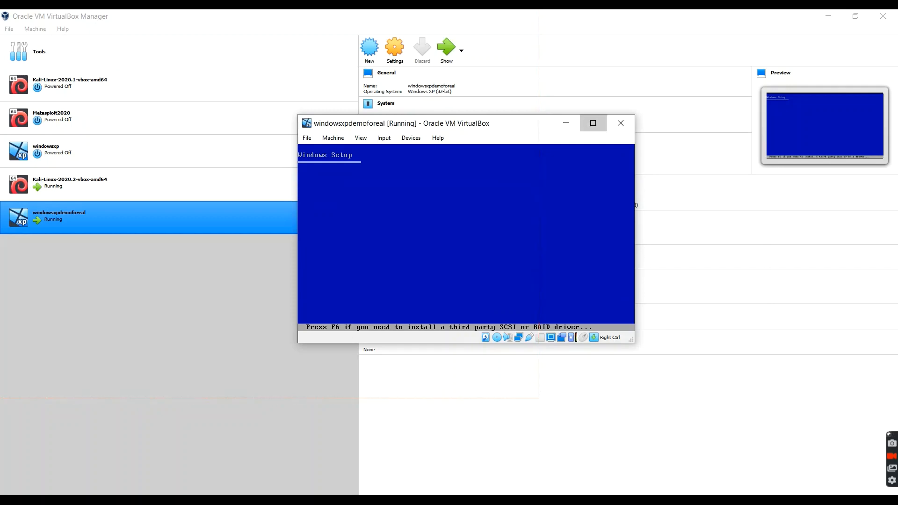
{"action": "left_click", "coordinate": [593, 123]}
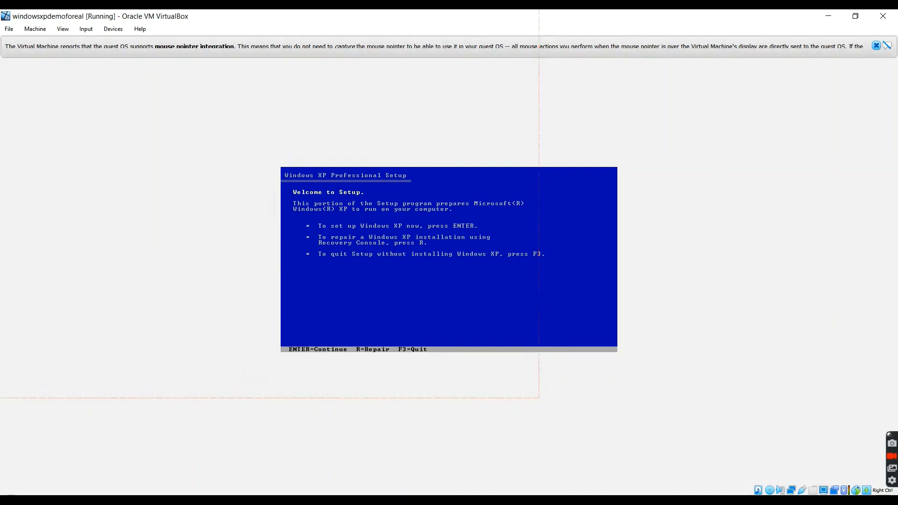
{"action": "left_click", "coordinate": [875, 45]}
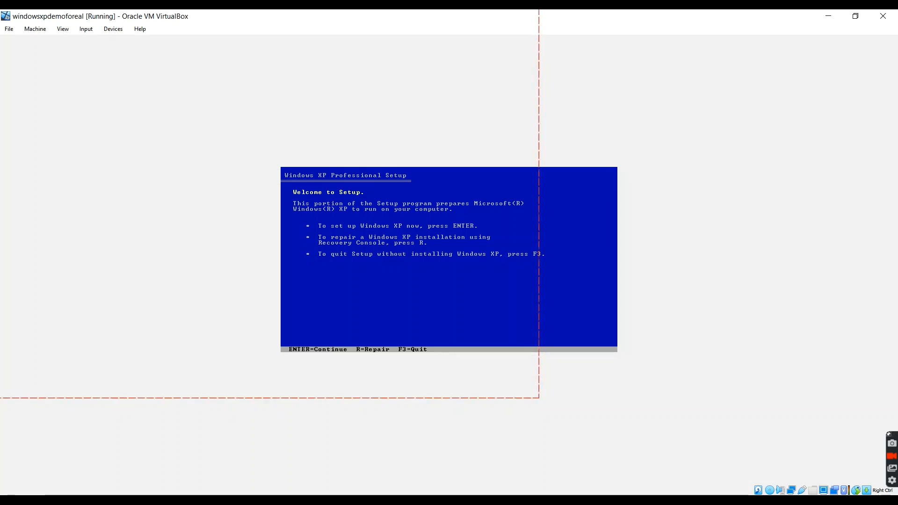
Begin Windows XP Setup, accept the license agreement, and install on the unpartitioned space using a full NTFS format.
{"action": "key", "text": "Return"}
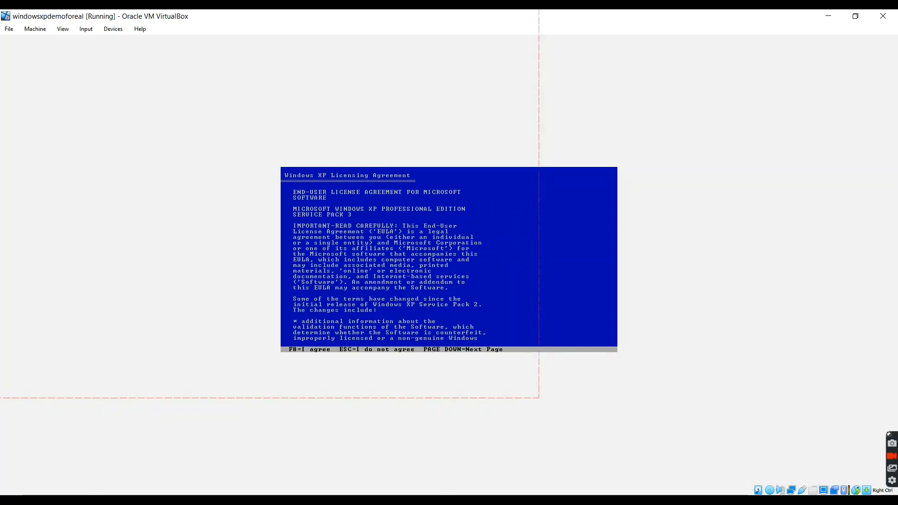
{"action": "key", "text": "F8"}
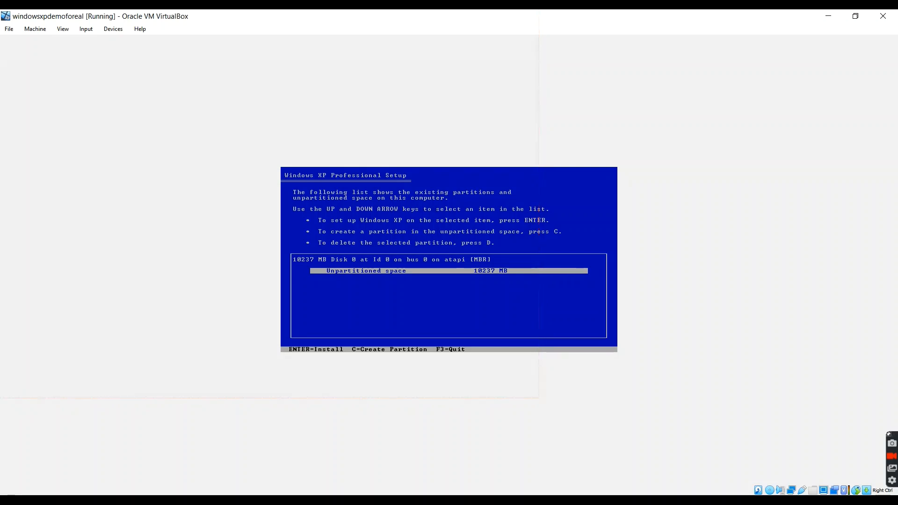
{"action": "key", "text": "Return"}
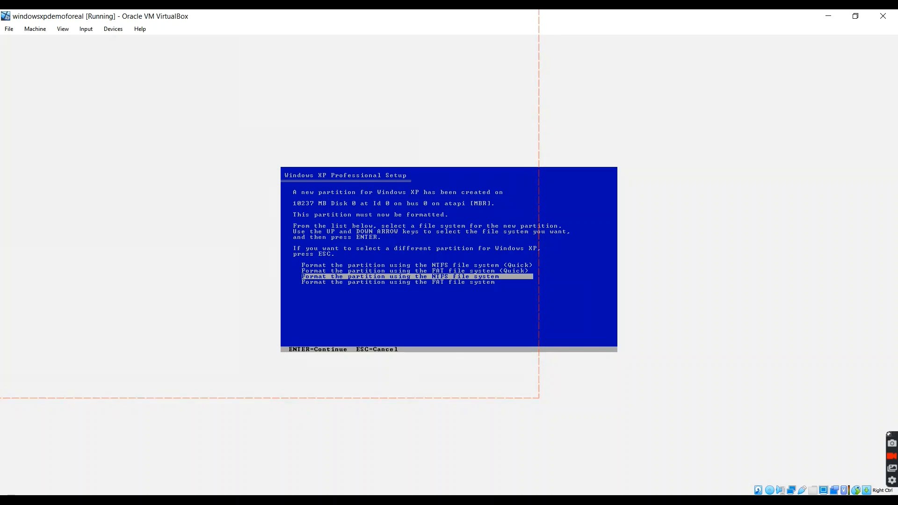
{"action": "key", "text": "Return"}
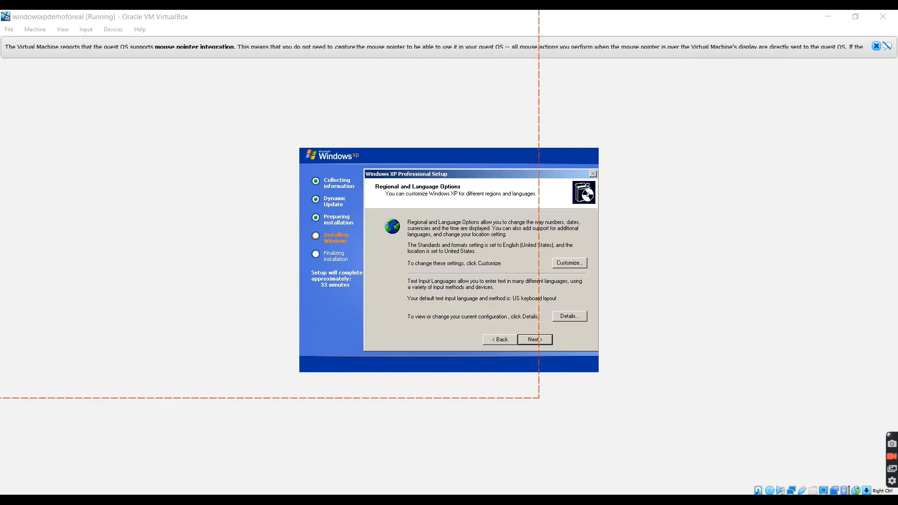
Accept the default regional and language options, and fill in the owner's name and organization in Windows XP Setup.
{"action": "left_click", "coordinate": [537, 337]}
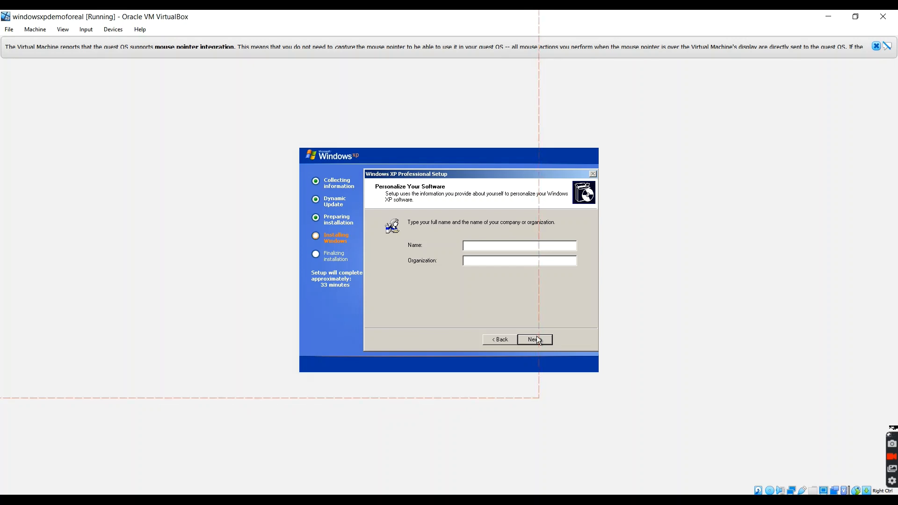
{"action": "type", "text": "joe"}
{"action": "key", "text": "Tab"}
{"action": "type", "text": "mama"}
{"action": "key", "text": "Return"}
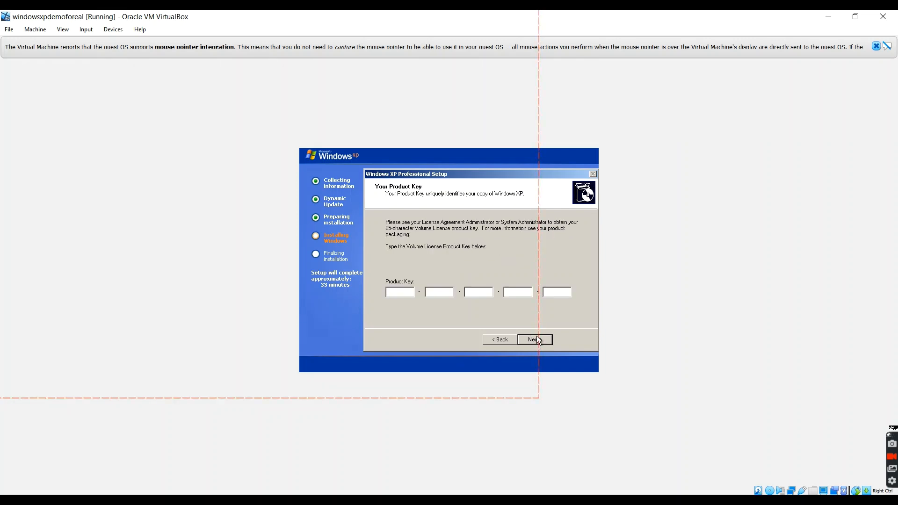
Enter the Volume License product key in Windows XP Setup and continue to the computer name page.
{"action": "left_click", "coordinate": [148, 503]}
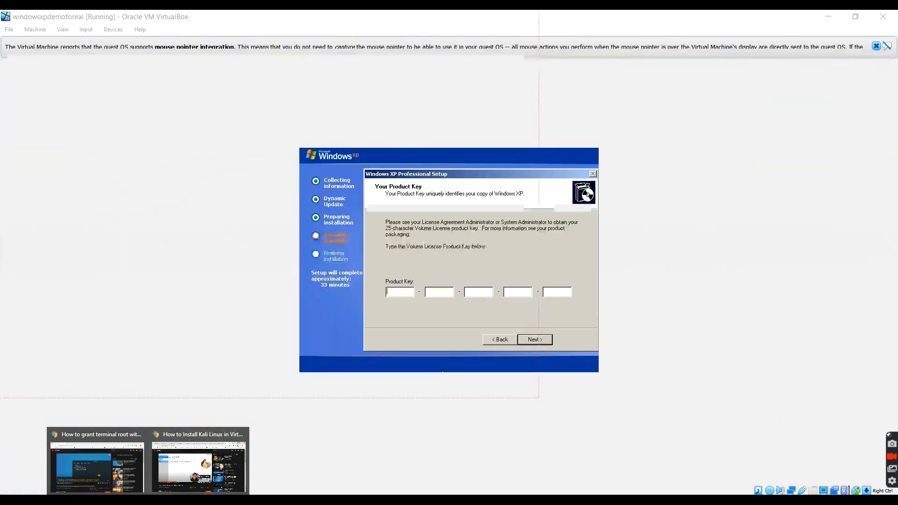
{"action": "left_click", "coordinate": [374, 411]}
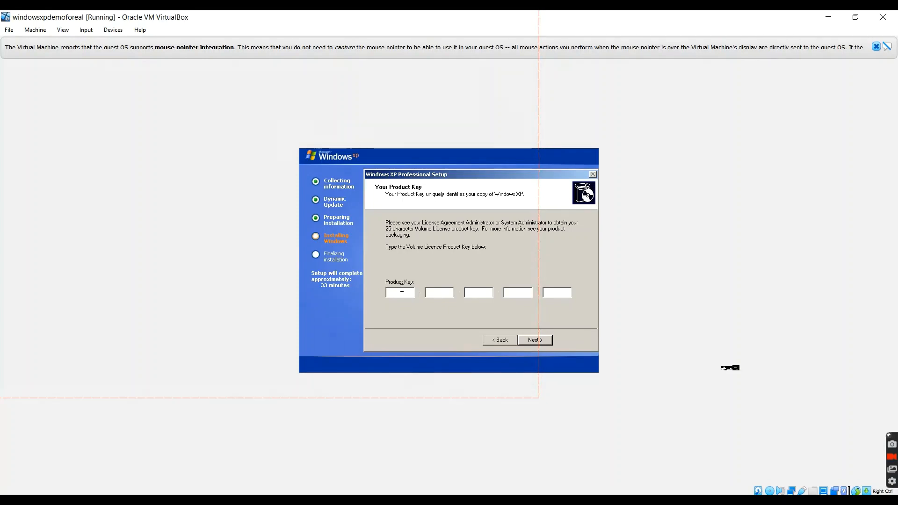
{"action": "type", "text": "MRX"}
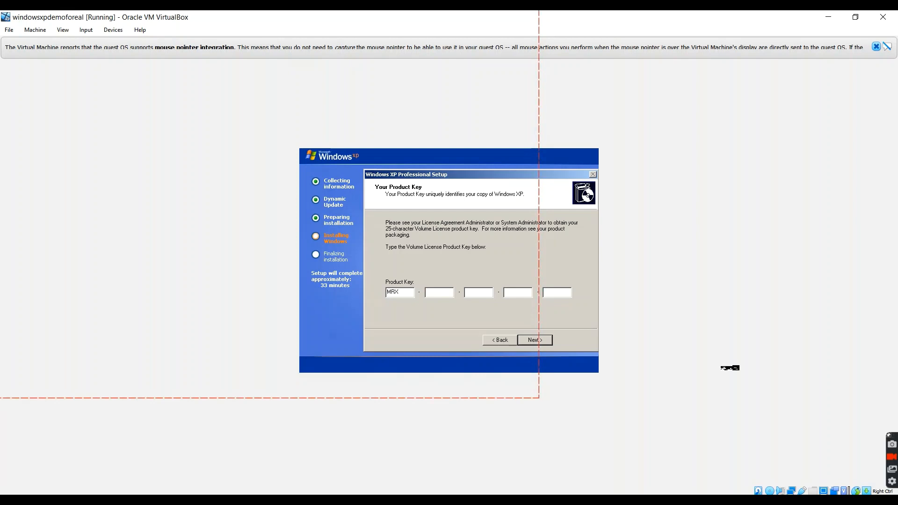
{"action": "type", "text": "3F"}
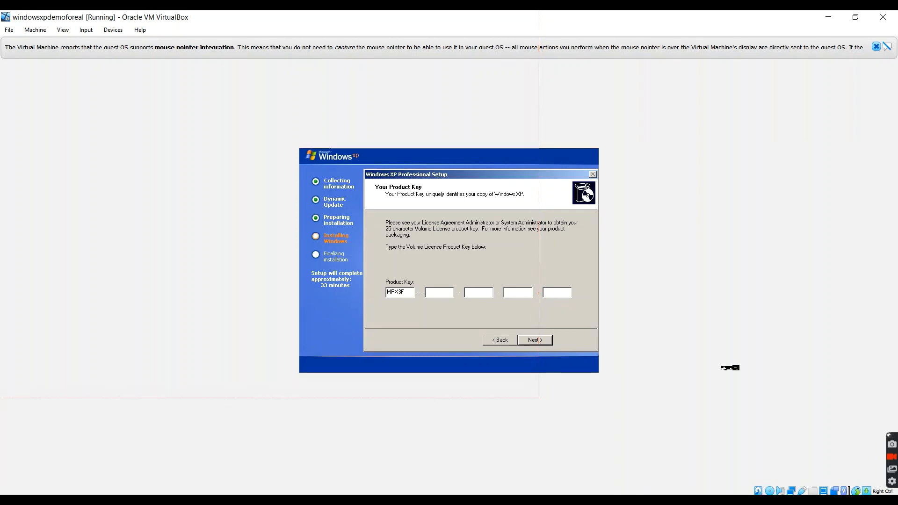
{"action": "type", "text": "-47B9T"}
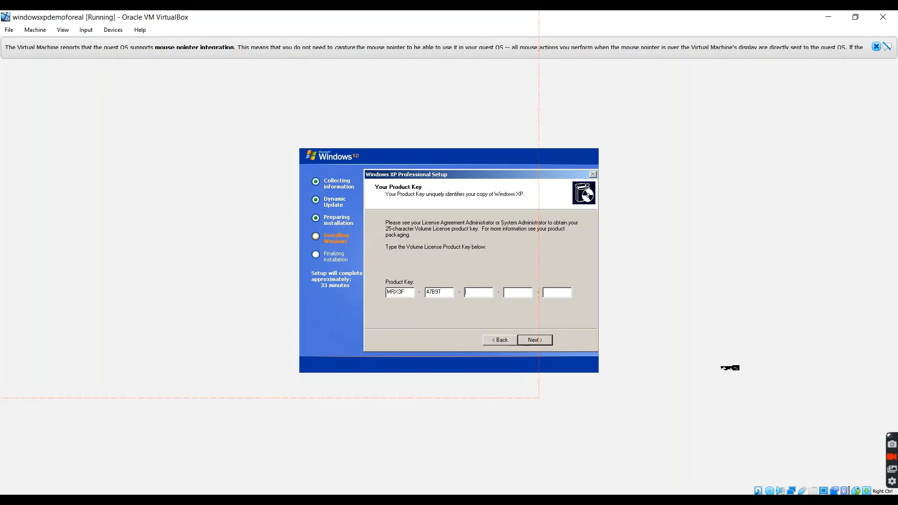
{"action": "type", "text": "-2487J-"}
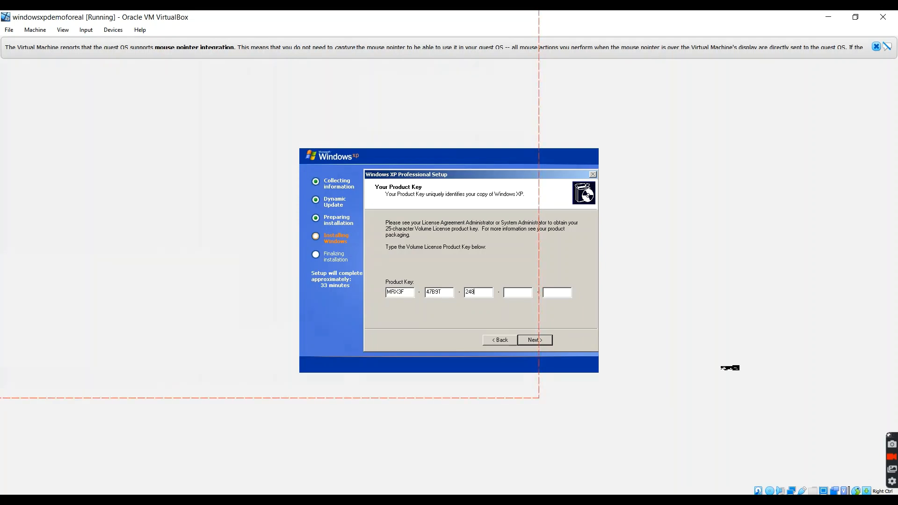
{"action": "type", "text": "KWK"}
{"action": "type", "text": "MF-RPW"}
{"action": "type", "text": "BY"}
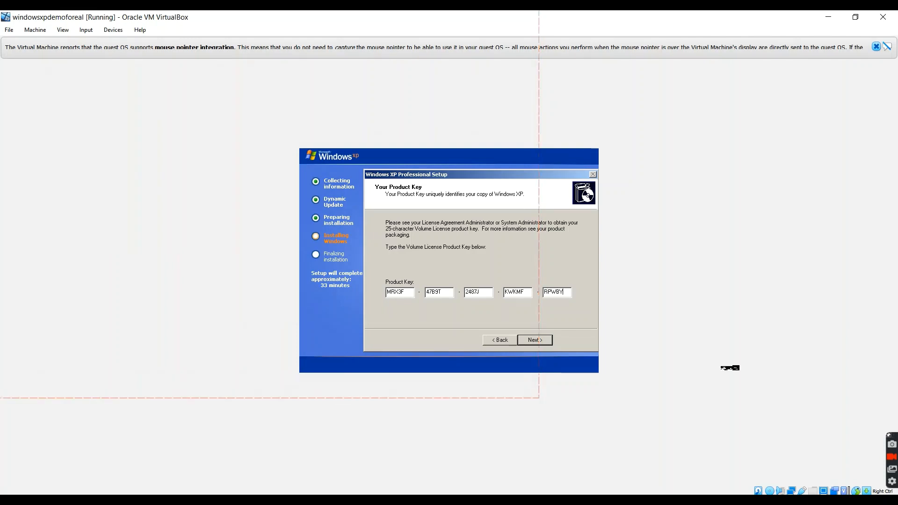
{"action": "left_click", "coordinate": [531, 341]}
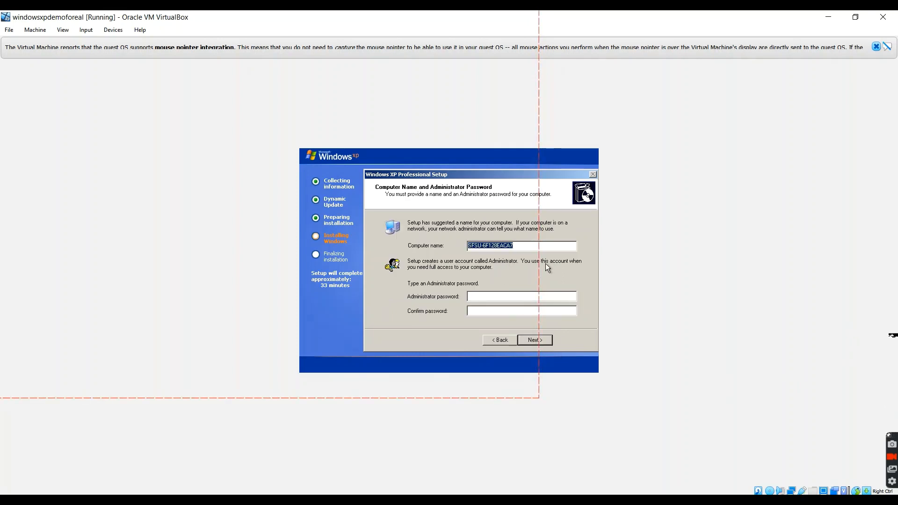
Turn off Caps Lock, enter and confirm the administrator password in Windows XP Setup, and continue to the date and time settings.
{"action": "left_click", "coordinate": [490, 296]}
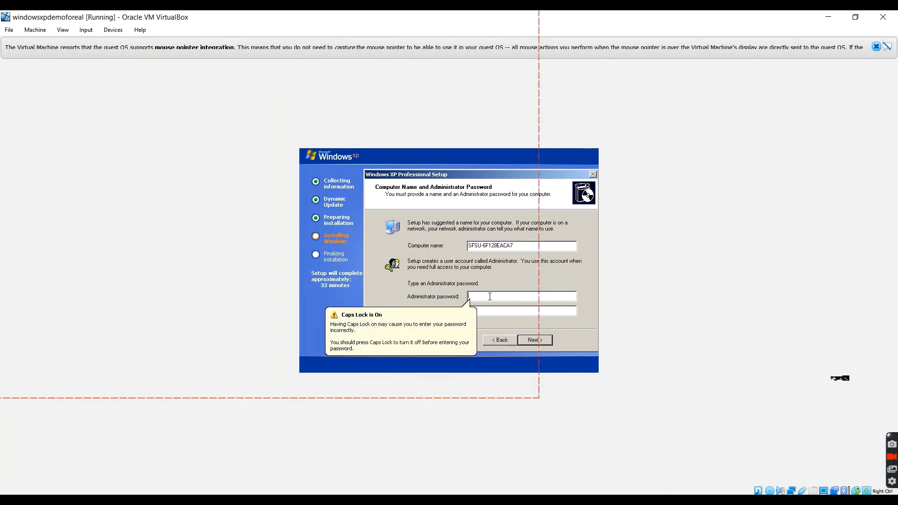
{"action": "key", "text": "Caps_Lock"}
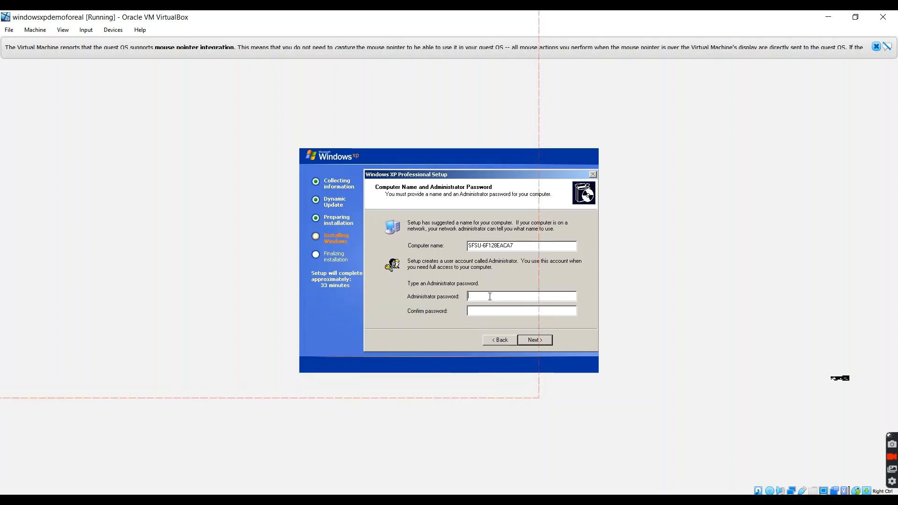
{"action": "type", "text": "1234"}
{"action": "key", "text": "Tab"}
{"action": "type", "text": "1234"}
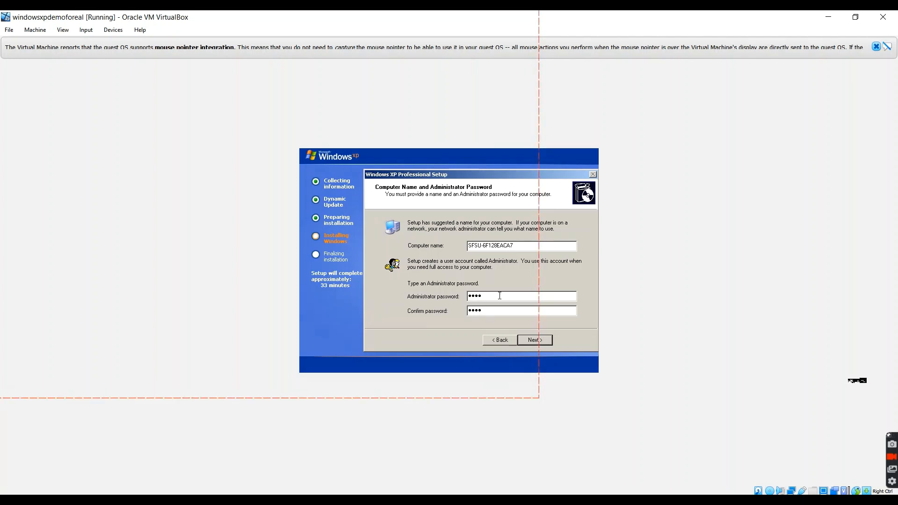
{"action": "left_click", "coordinate": [534, 340]}
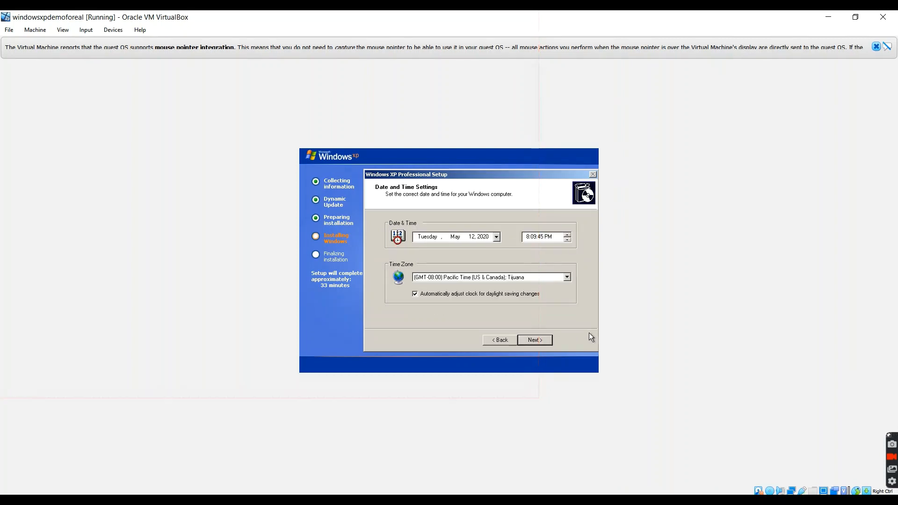
Recheck the computer name page, and accept the default date and time, typical networking settings and WORKGROUP membership in Windows XP Setup.
{"action": "left_click", "coordinate": [499, 343]}
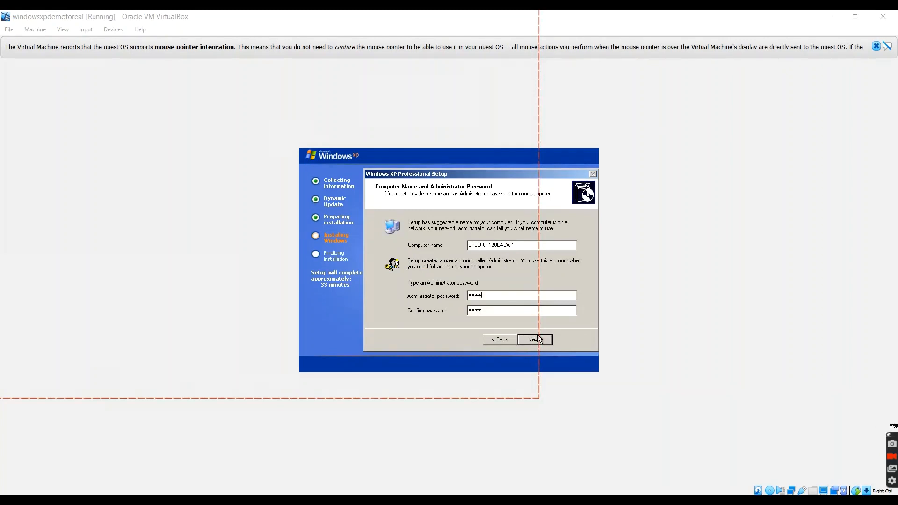
{"action": "left_click", "coordinate": [536, 340]}
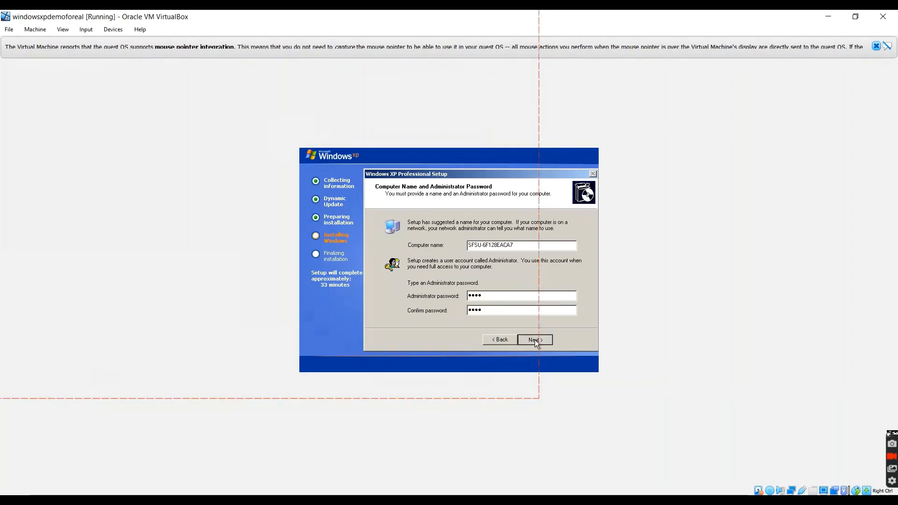
{"action": "left_click", "coordinate": [540, 339]}
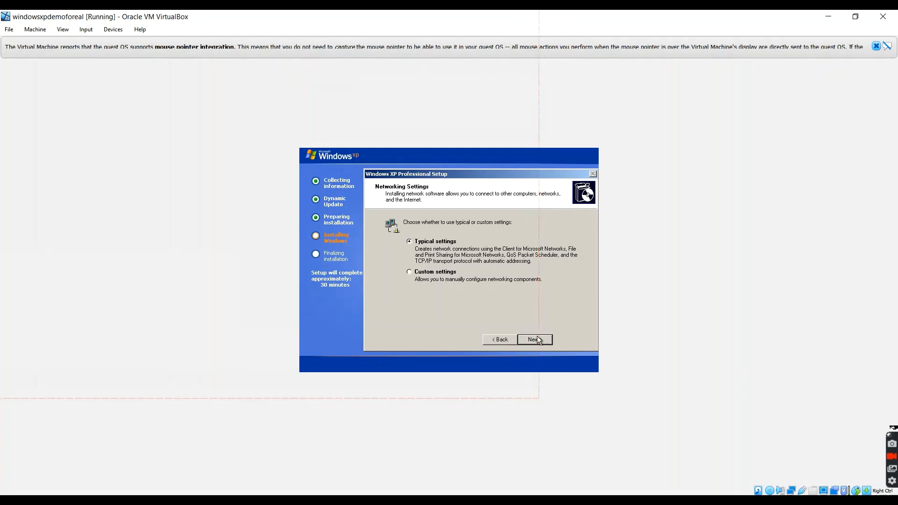
{"action": "left_click", "coordinate": [536, 337]}
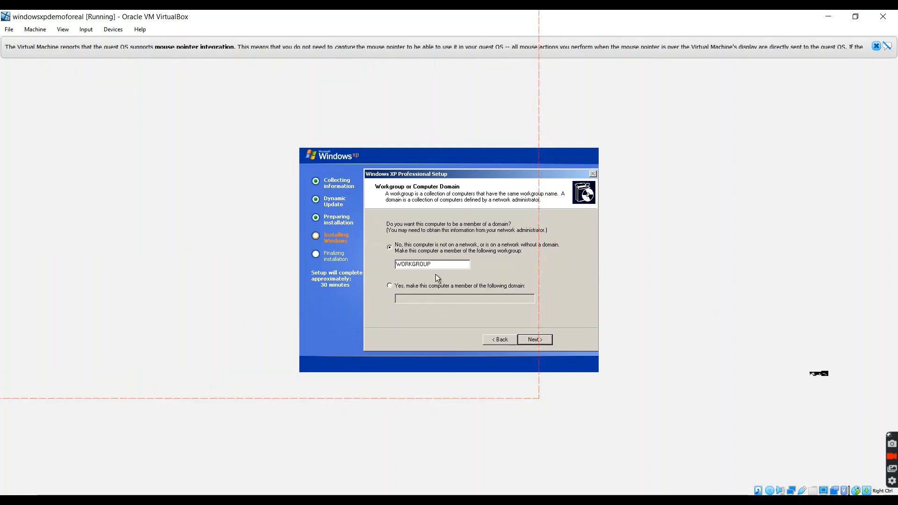
{"action": "left_click", "coordinate": [542, 339]}
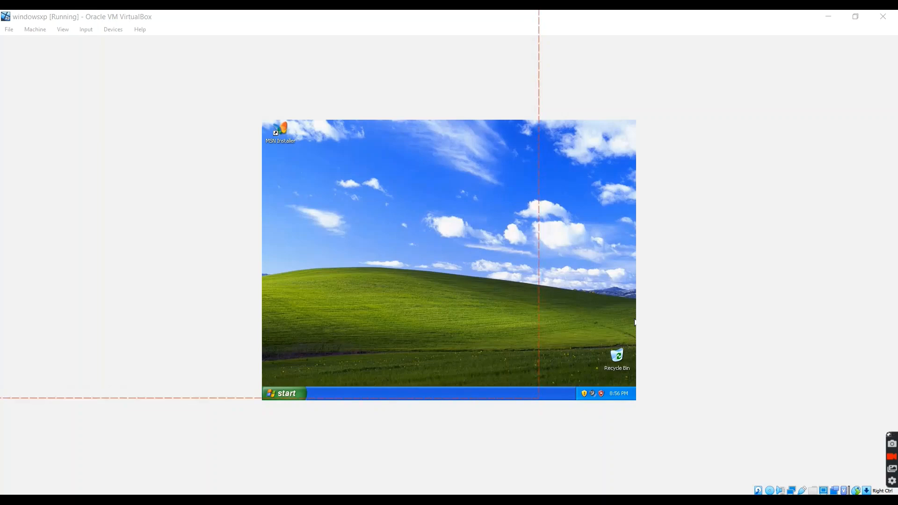
Open a command prompt in the windowsxp virtual machine and run ipconfig to read its IP address.
{"action": "left_click", "coordinate": [271, 394]}
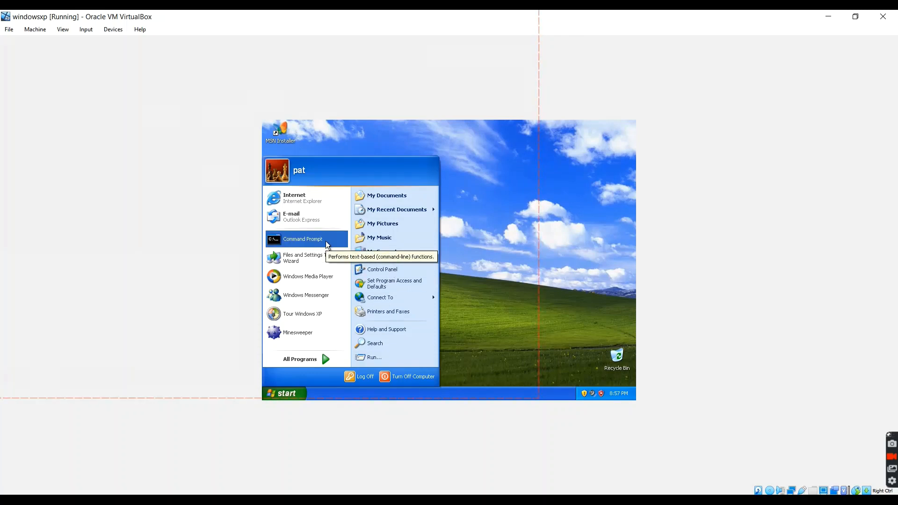
{"action": "left_click", "coordinate": [375, 357]}
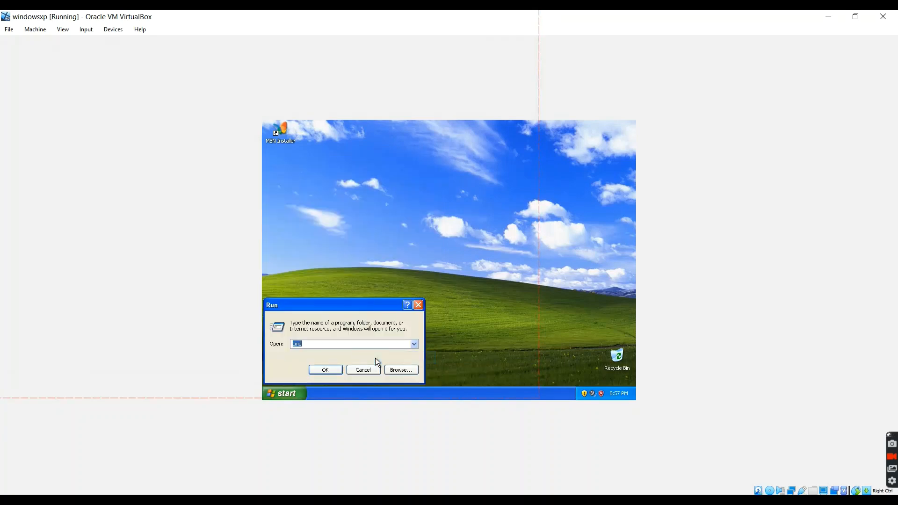
{"action": "type", "text": "cmd"}
{"action": "key", "text": "Return"}
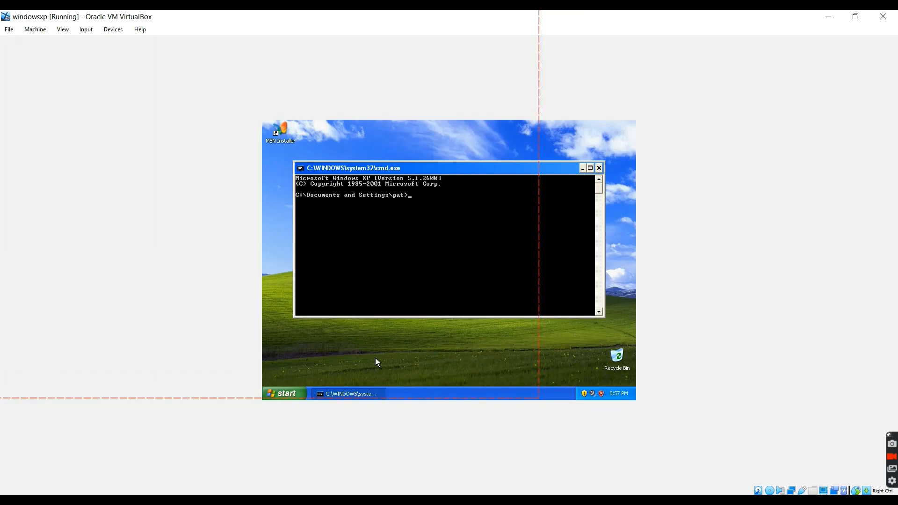
{"action": "type", "text": "ipconfig"}
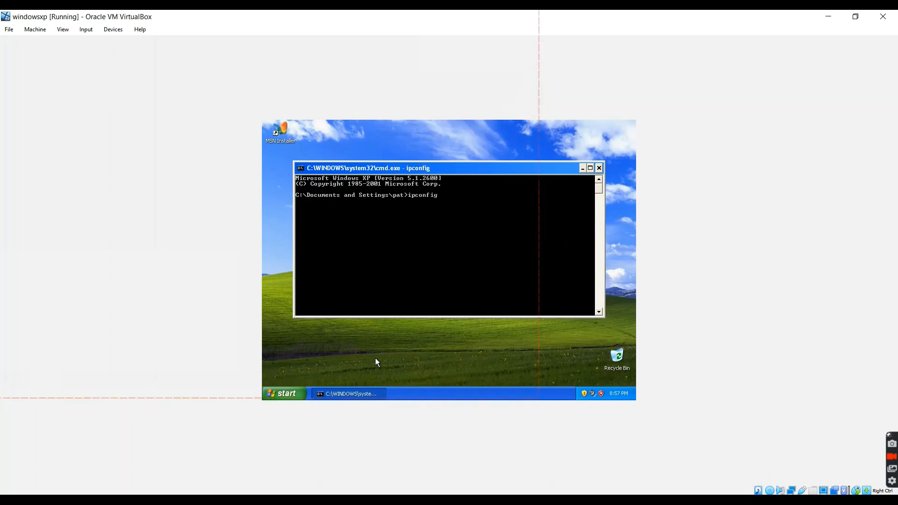
{"action": "key", "text": "Return"}
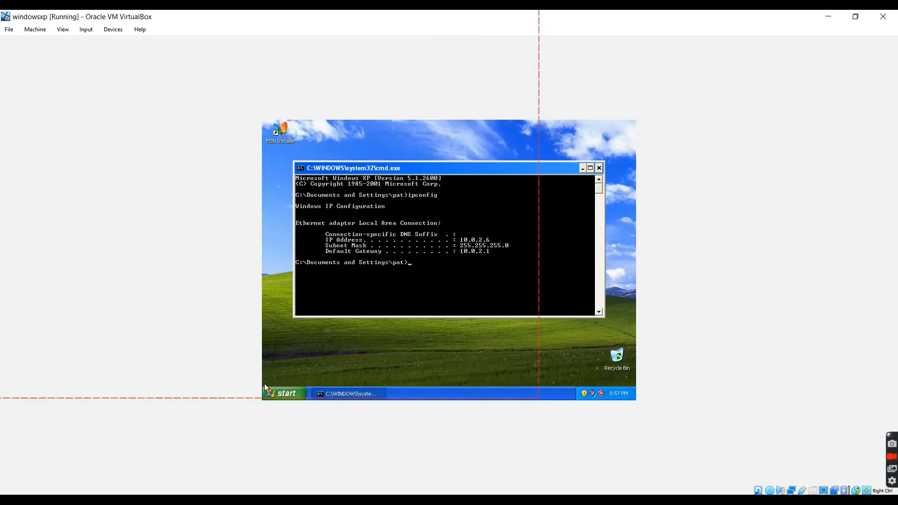
Switch to the Kali Linux virtual machine and run /sbin/ifconfig in the terminal to read its IP address.
{"action": "mouse_move", "coordinate": [240, 500]}
{"action": "left_click", "coordinate": [188, 467]}
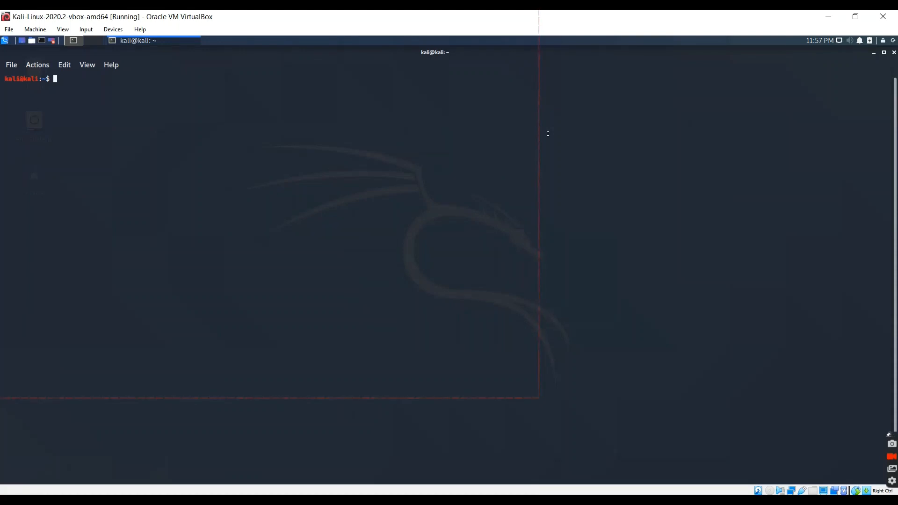
{"action": "type", "text": "/sbin/ifconfig"}
{"action": "key", "text": "Return"}
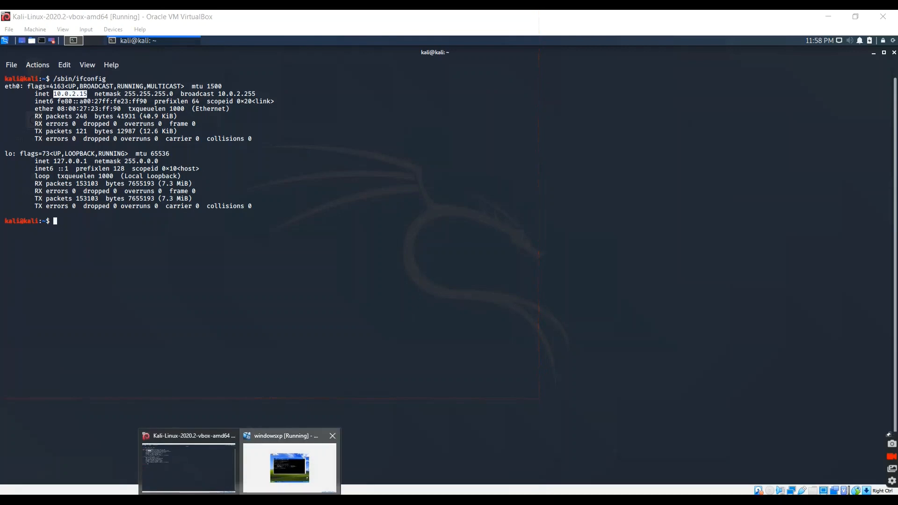
Switch back to the windowsxp virtual machine, ping 10.0.2.15 from the command prompt, and close the prompt.
{"action": "left_click", "coordinate": [290, 467]}
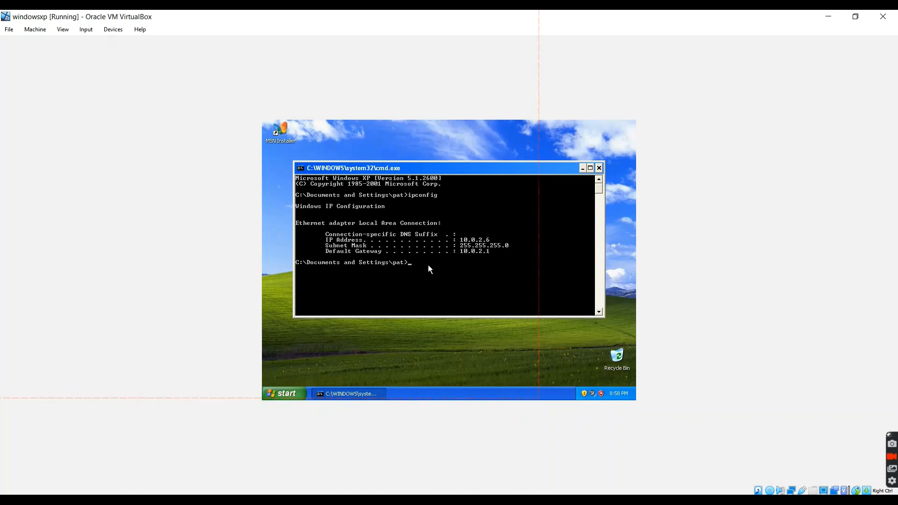
{"action": "type", "text": "ping 10.0"}
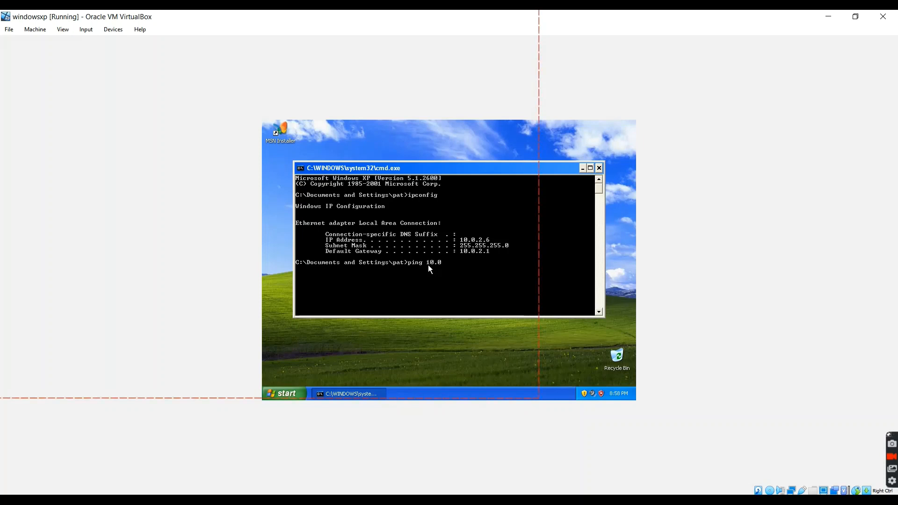
{"action": "type", "text": ".2.15"}
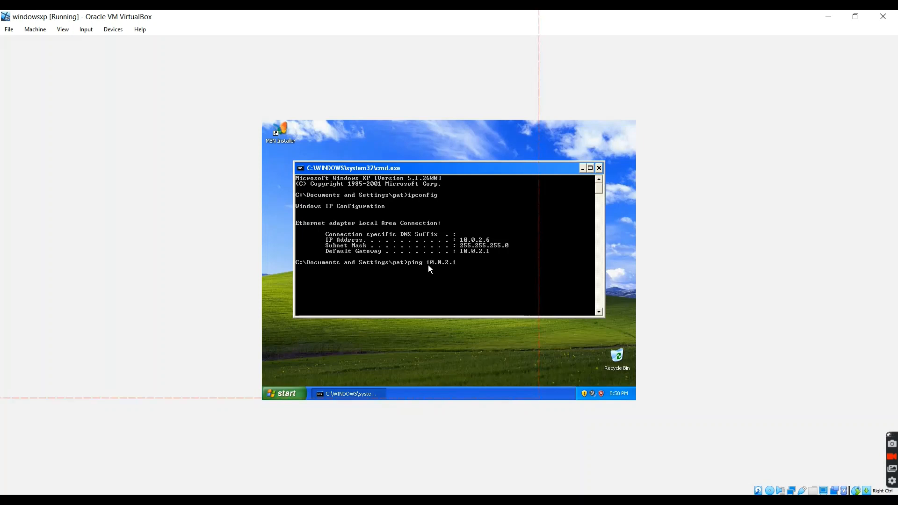
{"action": "key", "text": "Return"}
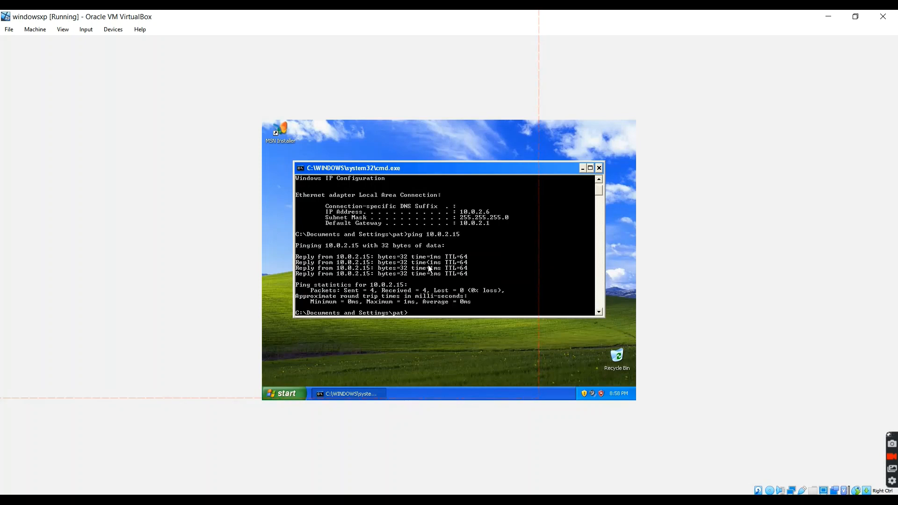
{"action": "key", "text": "Return"}
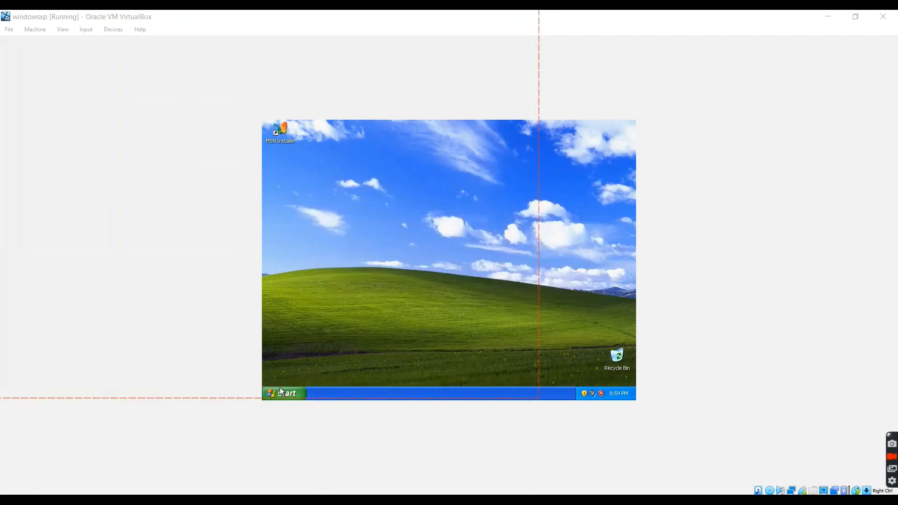
Open the Internet Protocol (TCP/IP) properties of the Local Area Connection in the Windows XP network settings.
{"action": "left_click", "coordinate": [284, 391]}
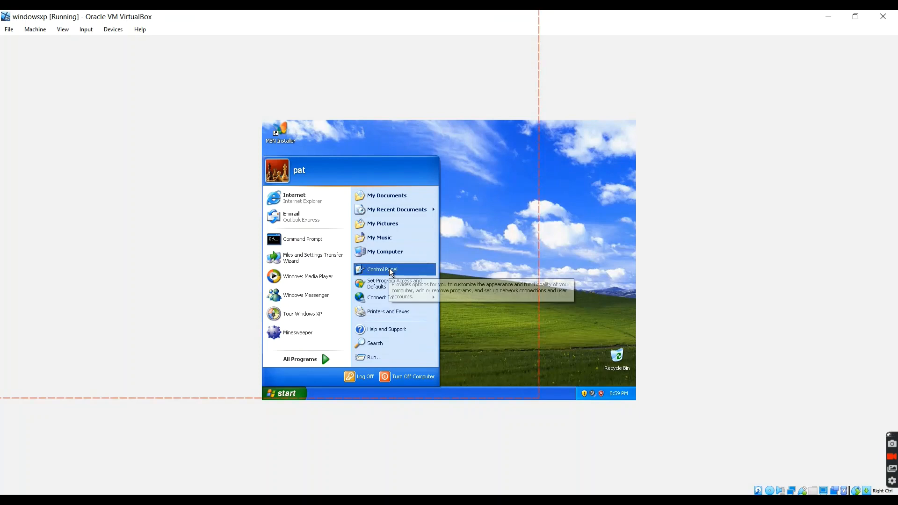
{"action": "left_click", "coordinate": [422, 271]}
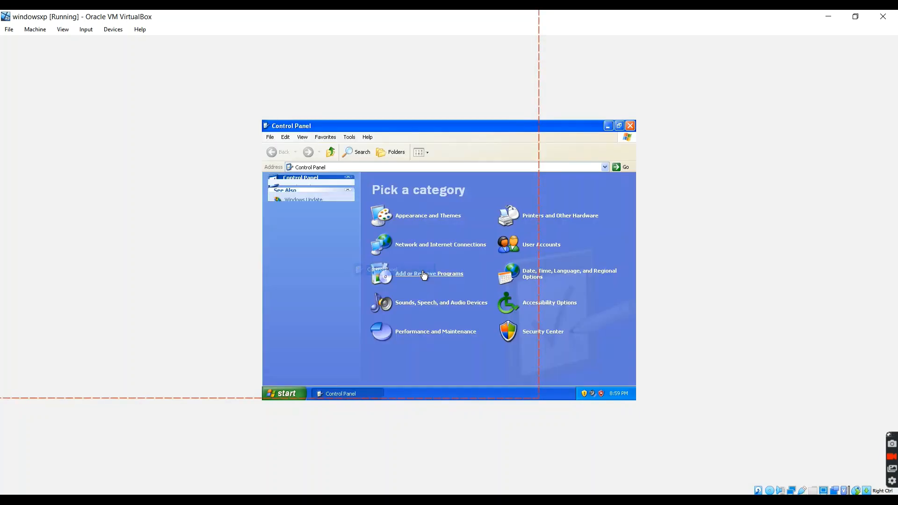
{"action": "left_click", "coordinate": [456, 251]}
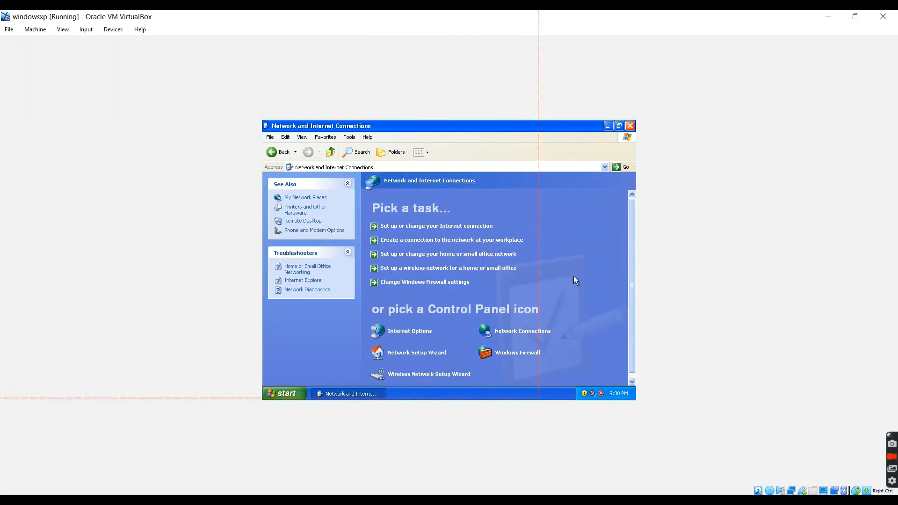
{"action": "left_click", "coordinate": [535, 333]}
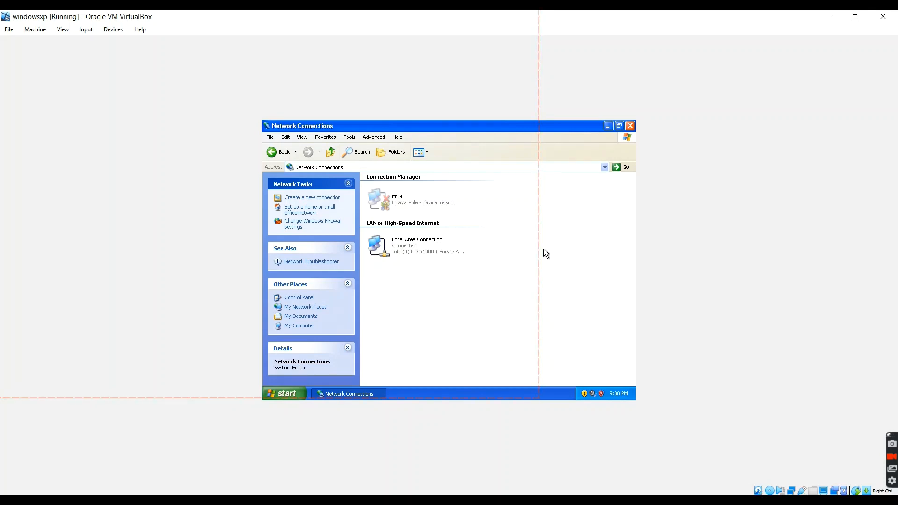
{"action": "left_click", "coordinate": [416, 250]}
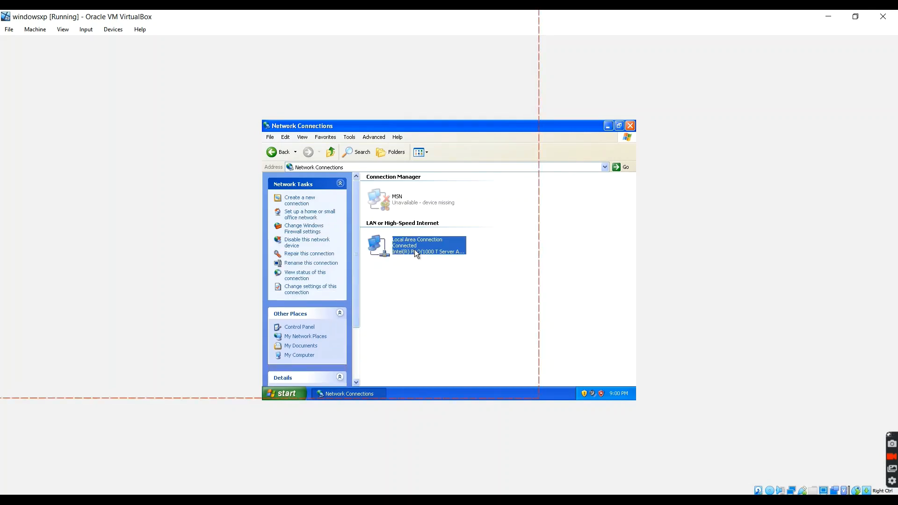
{"action": "right_click", "coordinate": [415, 251]}
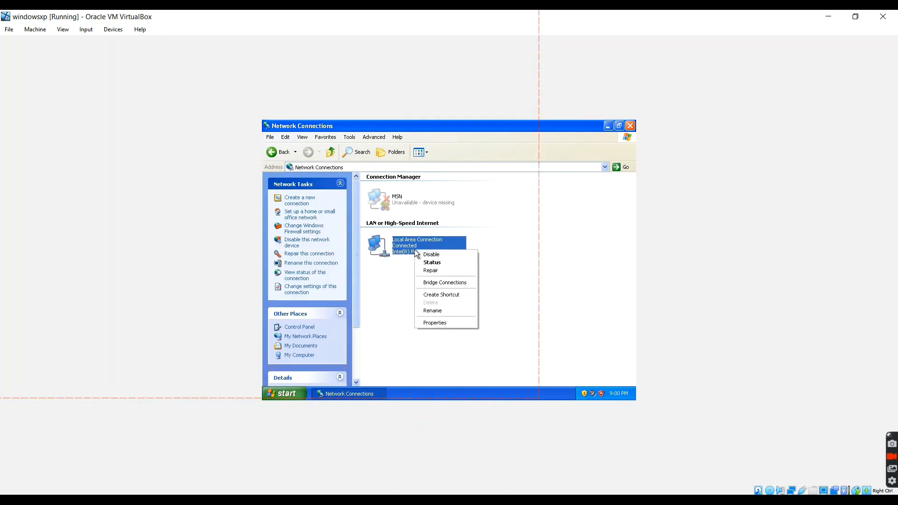
{"action": "left_click", "coordinate": [453, 322]}
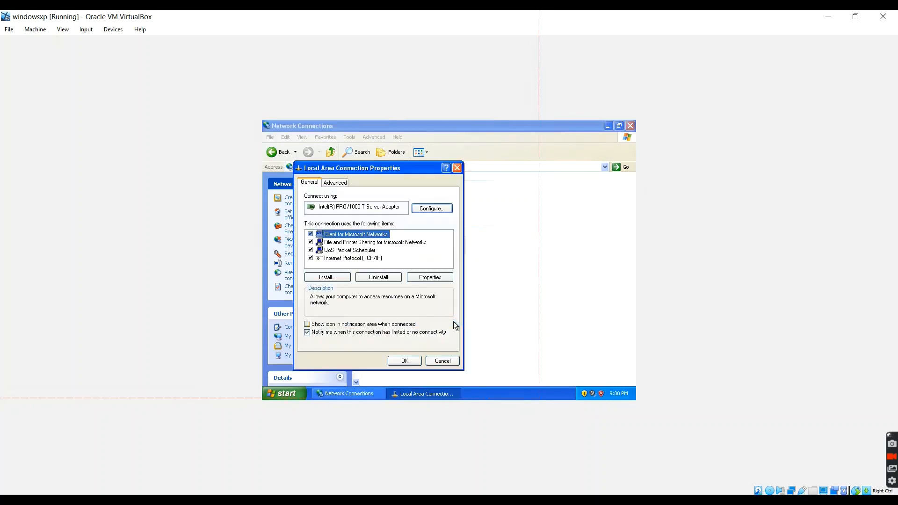
{"action": "left_click", "coordinate": [365, 257]}
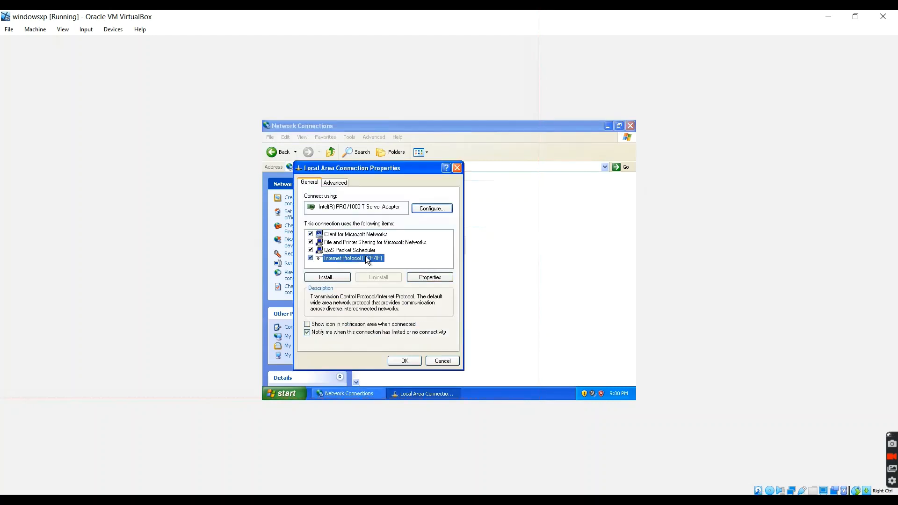
{"action": "left_click", "coordinate": [440, 276]}
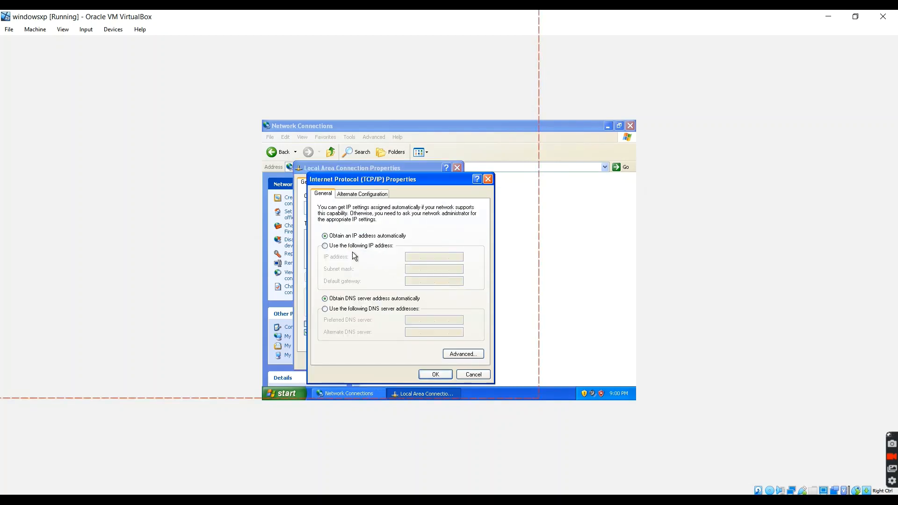
Enter static IP address 10.0.2.30, subnet mask 255.0.0.0 and default gateway 10.0.2.2 for the connection, and discard the TCP/IP changes.
{"action": "left_click", "coordinate": [327, 246]}
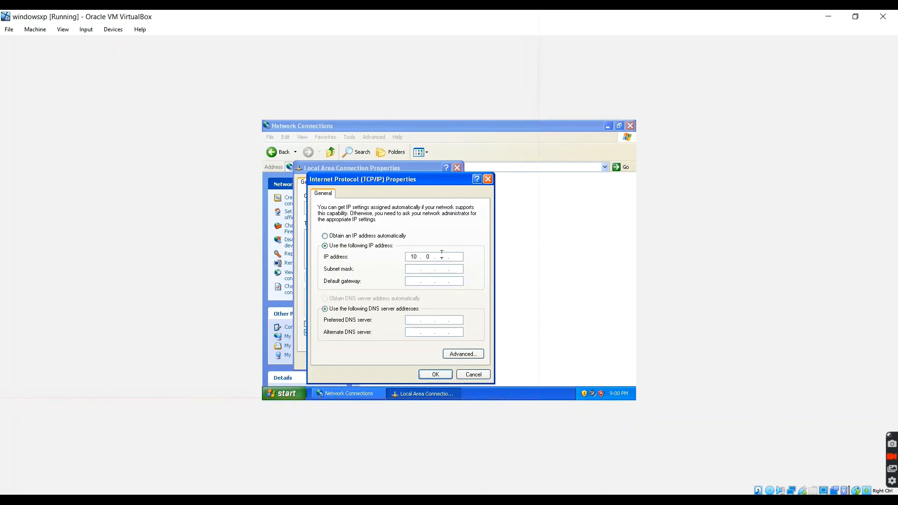
{"action": "type", "text": "2."}
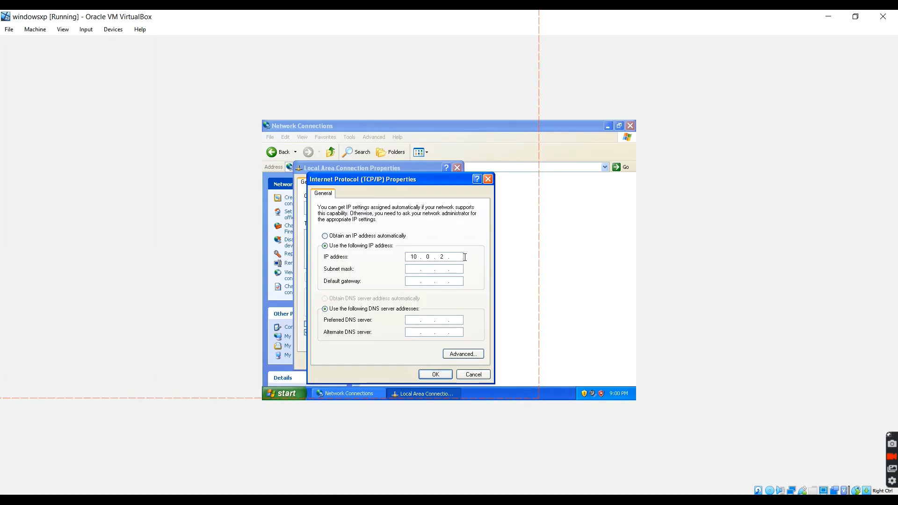
{"action": "type", "text": "30"}
{"action": "left_click", "coordinate": [414, 269]}
{"action": "left_click", "coordinate": [416, 281]}
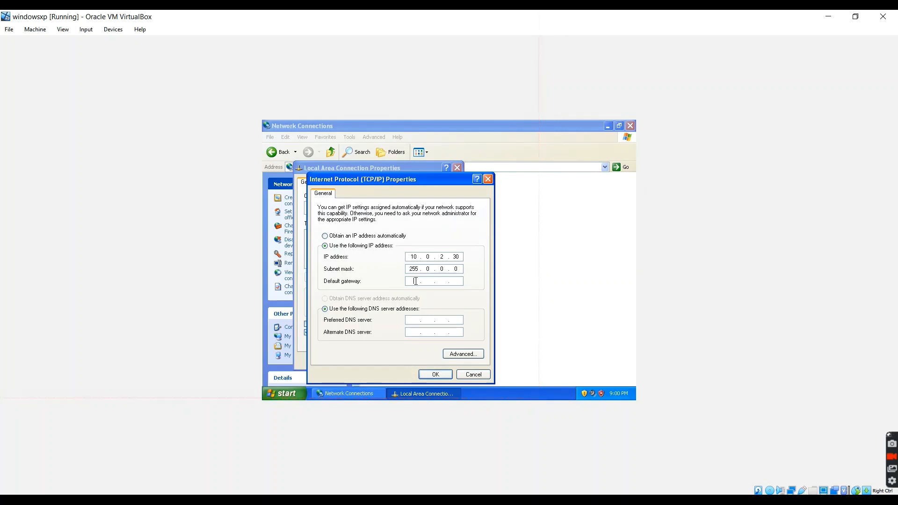
{"action": "type", "text": "10"}
{"action": "left_click", "coordinate": [431, 281]}
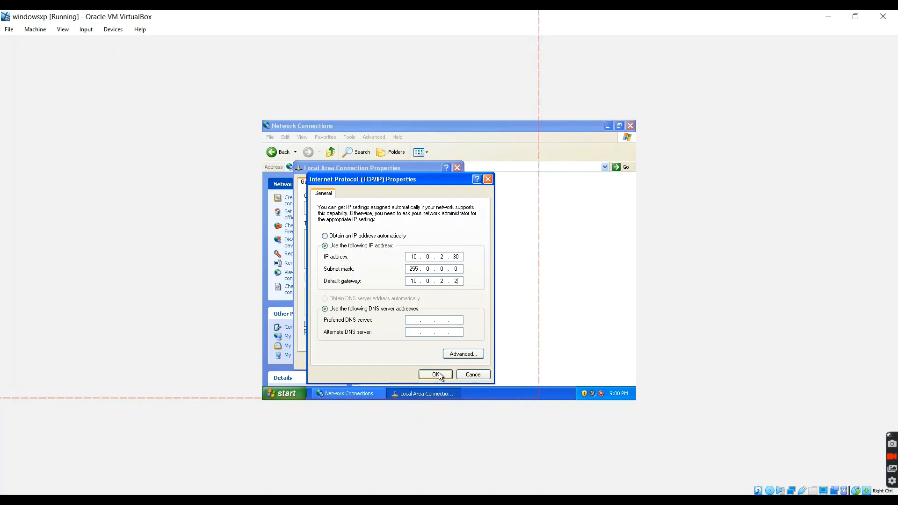
{"action": "left_click", "coordinate": [487, 376]}
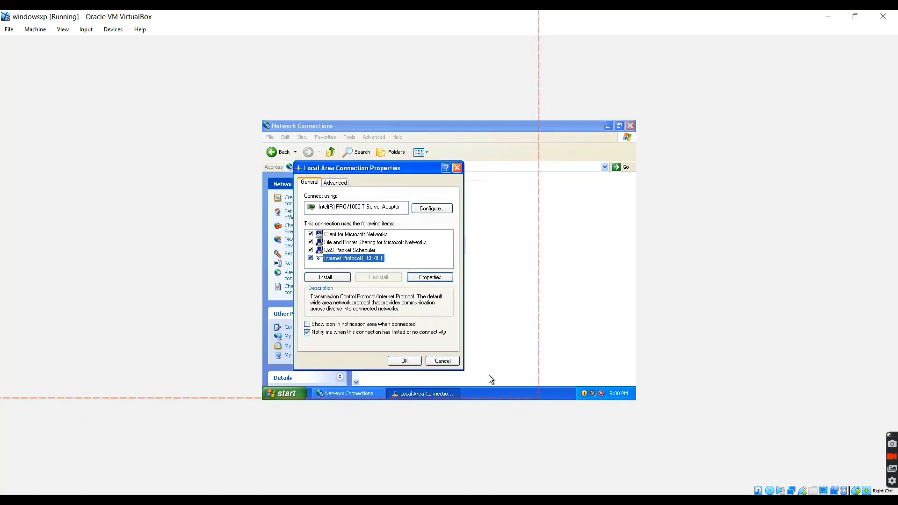
Close the Windows XP network windows, ping 10.0.2.15 from a new command prompt, and stop the ping.
{"action": "left_click", "coordinate": [458, 169]}
{"action": "left_click", "coordinate": [629, 127]}
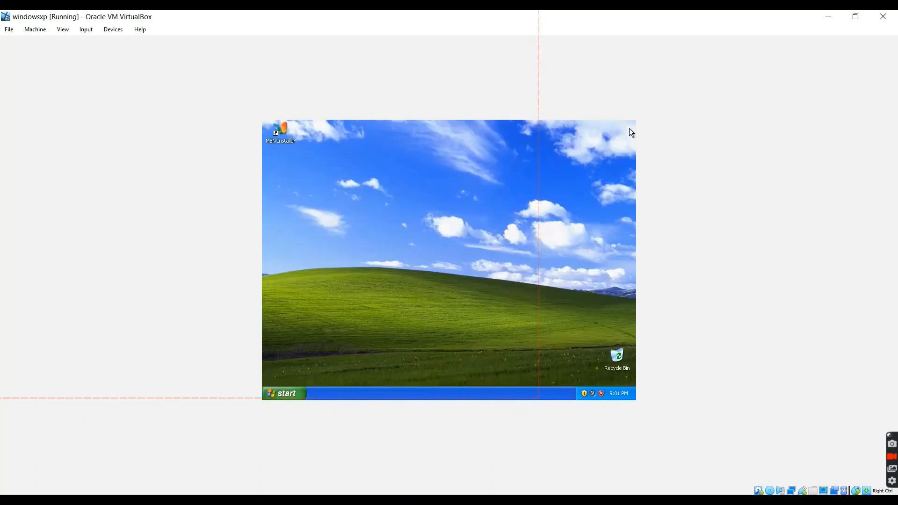
{"action": "left_click", "coordinate": [288, 393]}
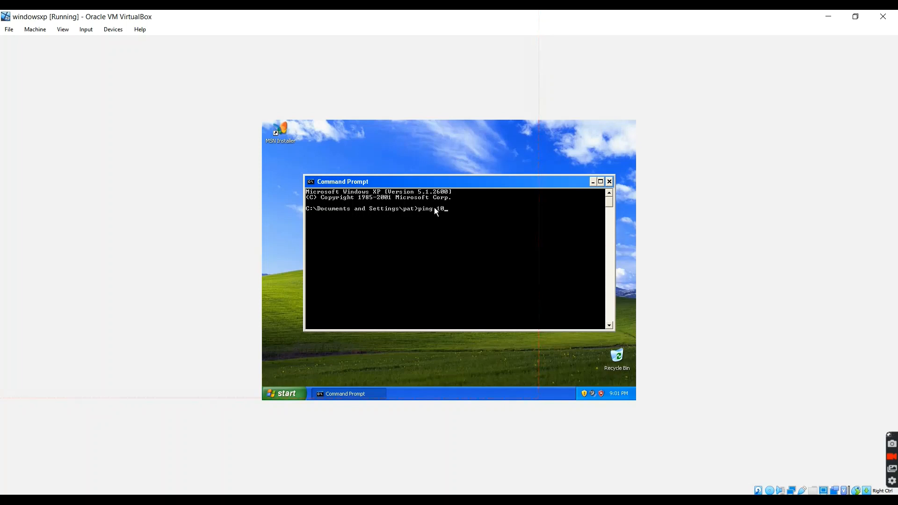
{"action": "type", "text": ".0.2.15"}
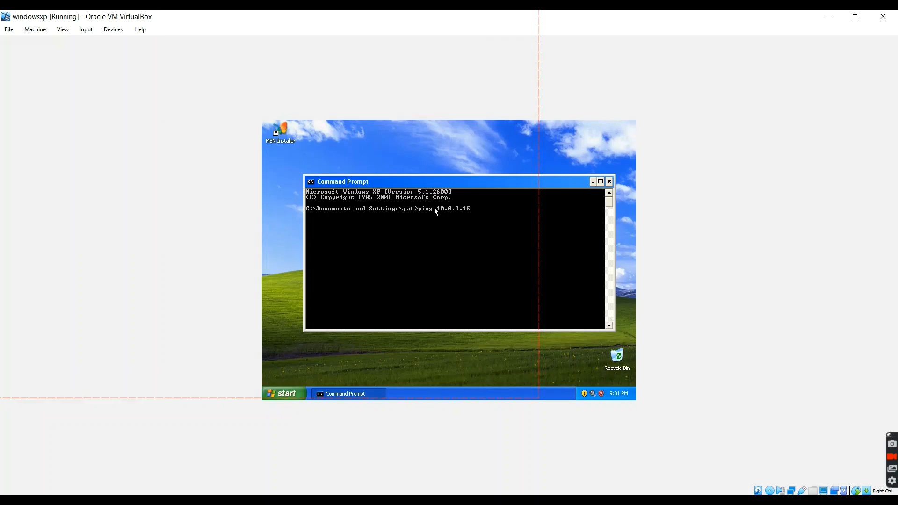
{"action": "key", "text": "Return"}
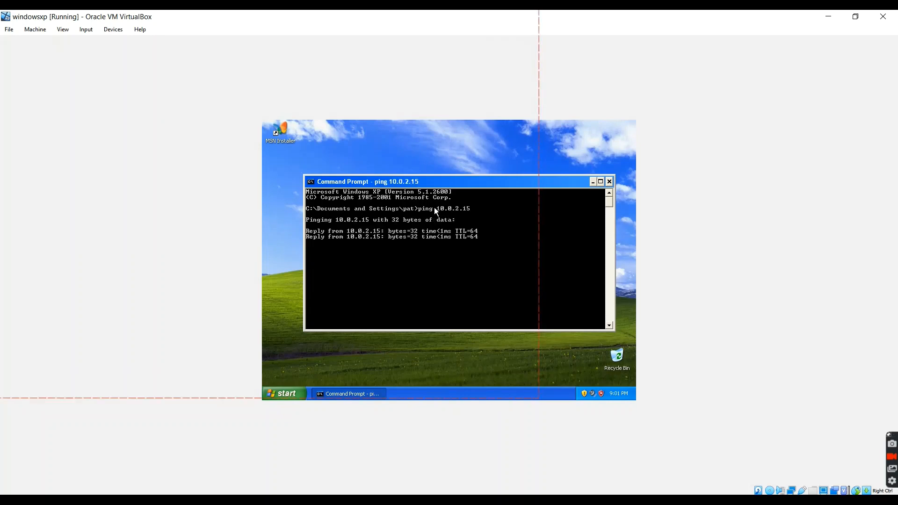
{"action": "key", "text": "ctrl+c"}
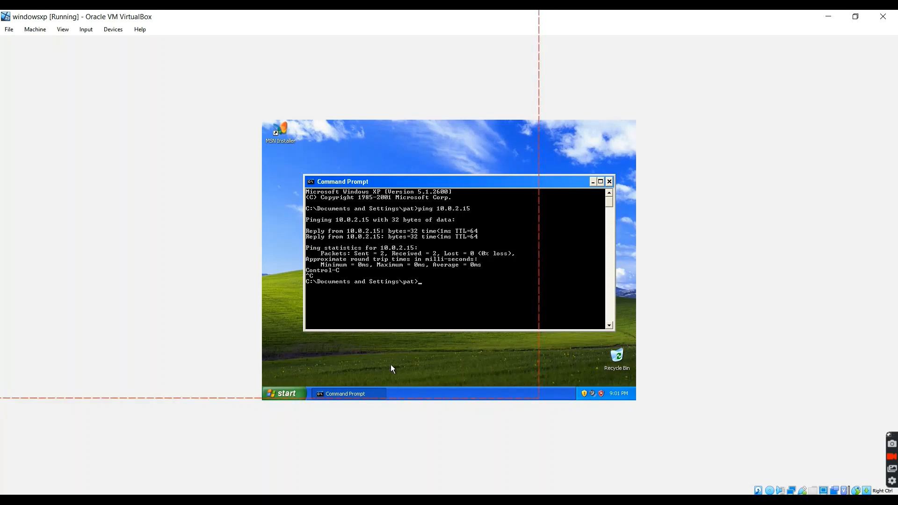
Switch to the Kali Linux virtual machine, ping 10.0.2.6 from the terminal, and stop the ping.
{"action": "left_click", "coordinate": [240, 503]}
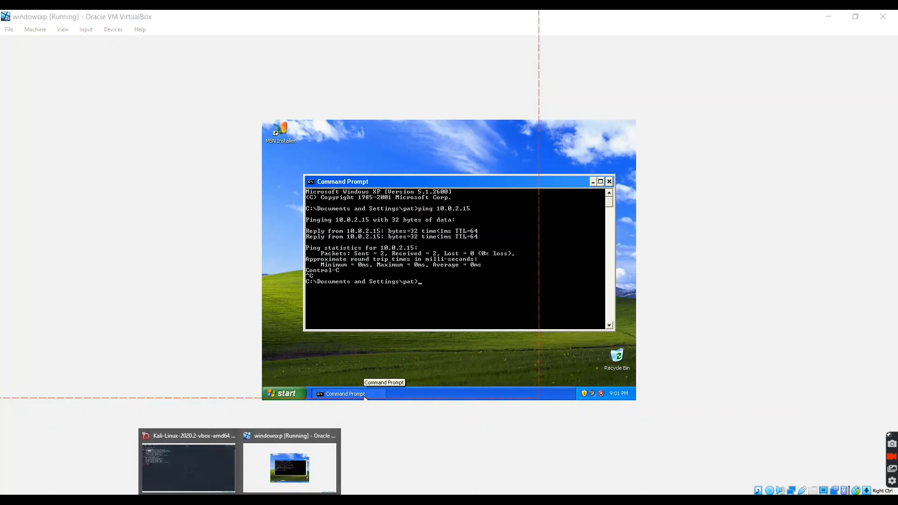
{"action": "left_click", "coordinate": [189, 466]}
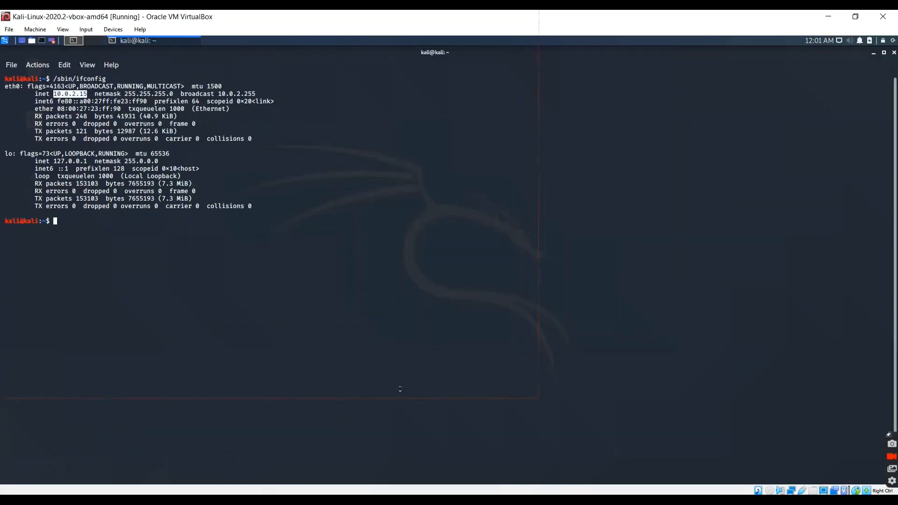
{"action": "left_click", "coordinate": [299, 275]}
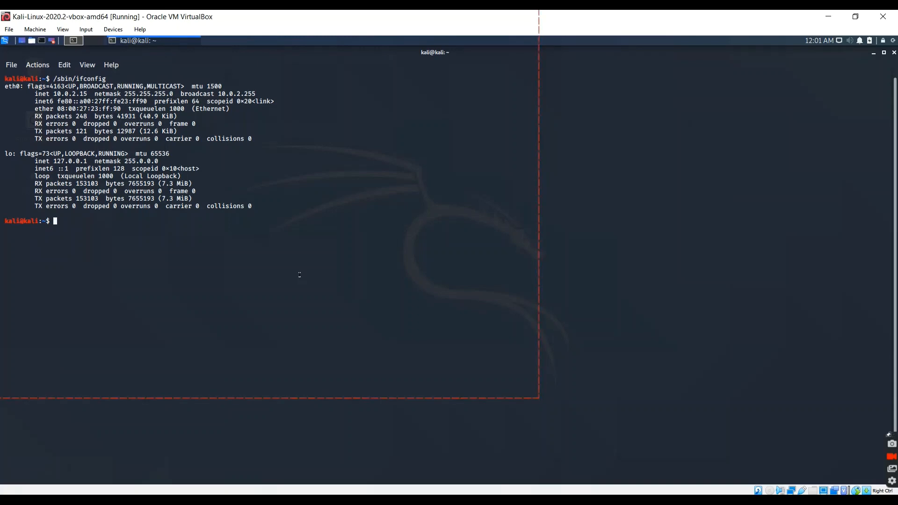
{"action": "type", "text": "ping 10."}
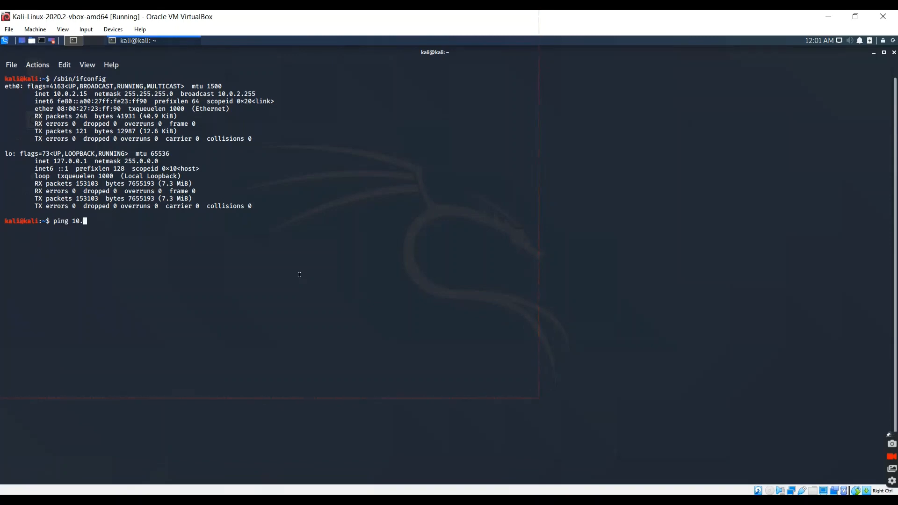
{"action": "type", "text": "0.2.6"}
{"action": "key", "text": "Return"}
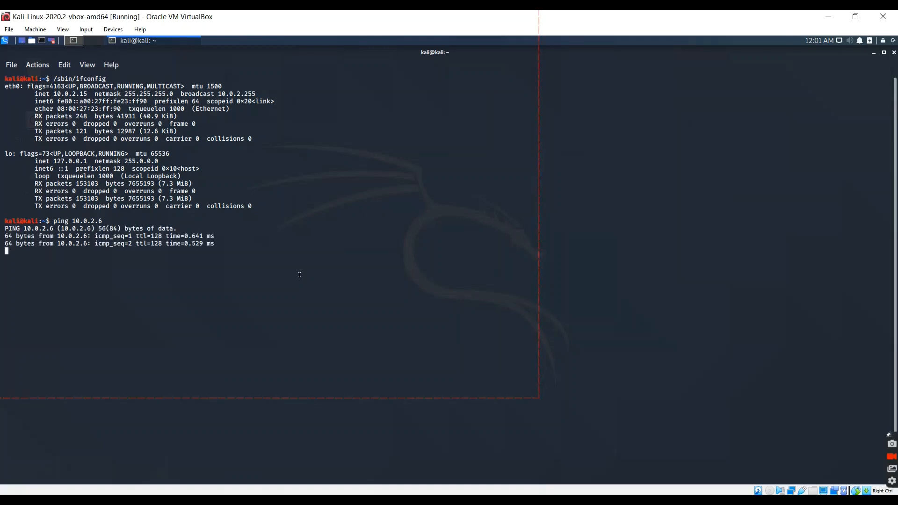
{"action": "key", "text": "ctrl+c"}
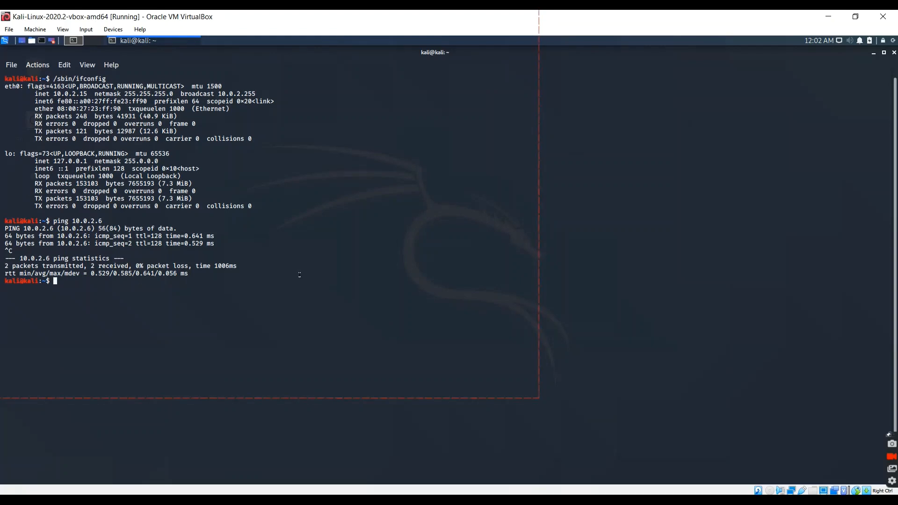
Start a root shell with sudo su, entering the kali account's password.
{"action": "type", "text": "sudo su"}
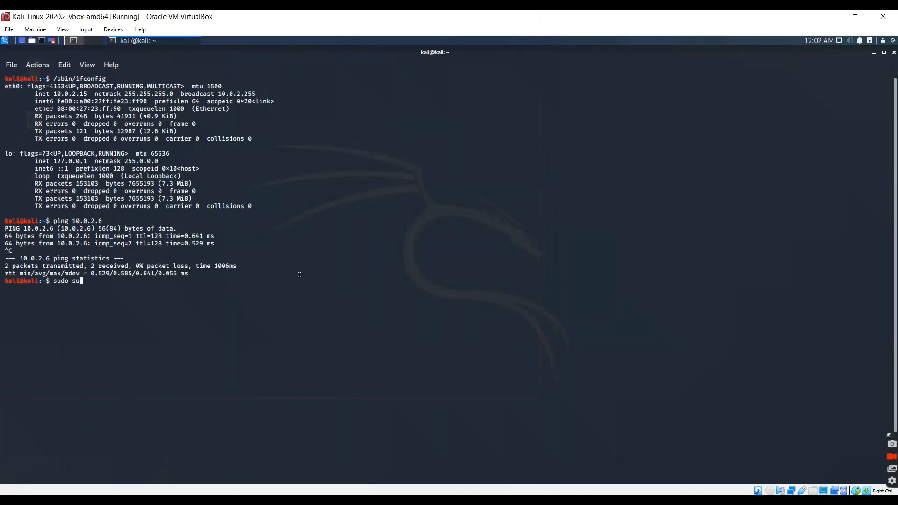
{"action": "key", "text": "Return"}
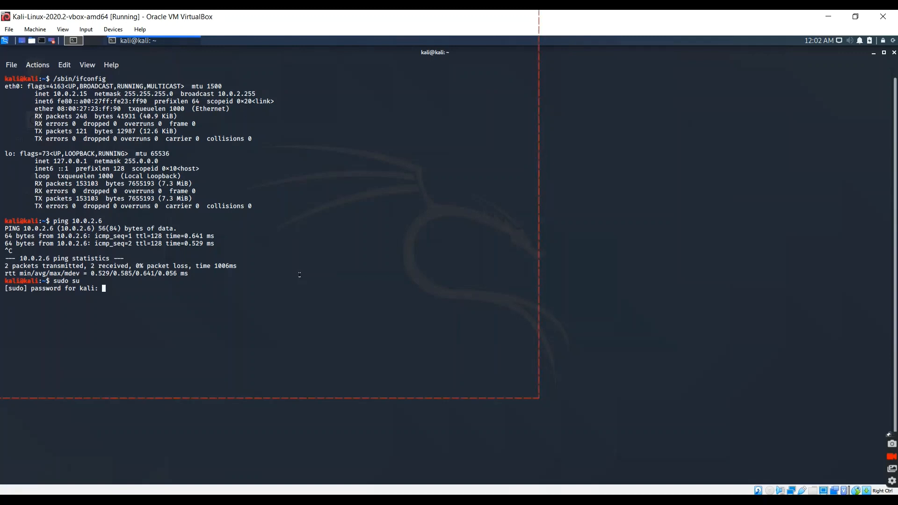
{"action": "key", "text": "Return"}
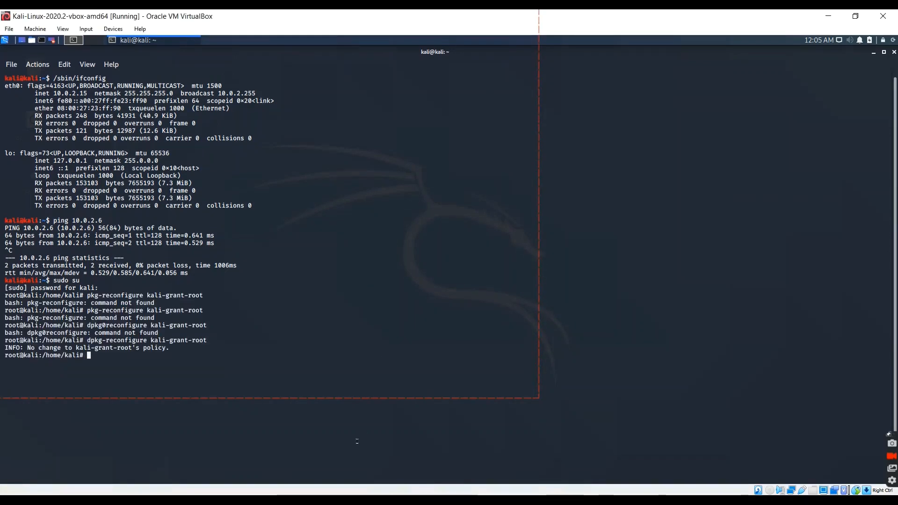
Run dpkg-reconfigure kali-grant-root and set the root policy to enable password-less privilege escalation.
{"action": "type", "text": "d"}
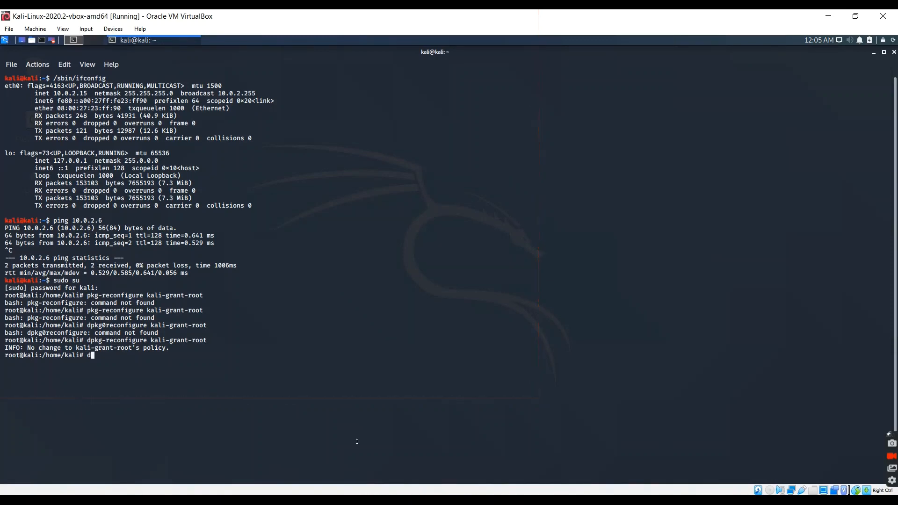
{"action": "type", "text": "pkg-recon"}
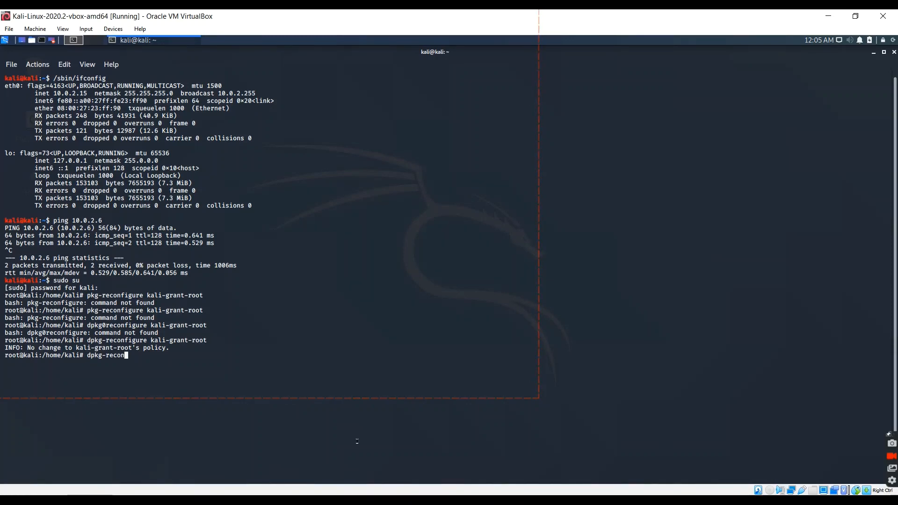
{"action": "type", "text": "figure kali-"}
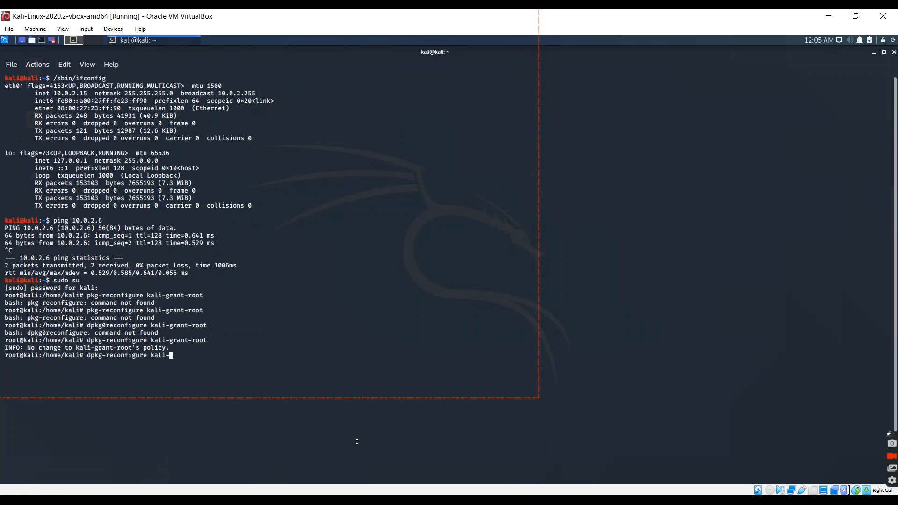
{"action": "type", "text": "grant-root"}
{"action": "key", "text": "Return"}
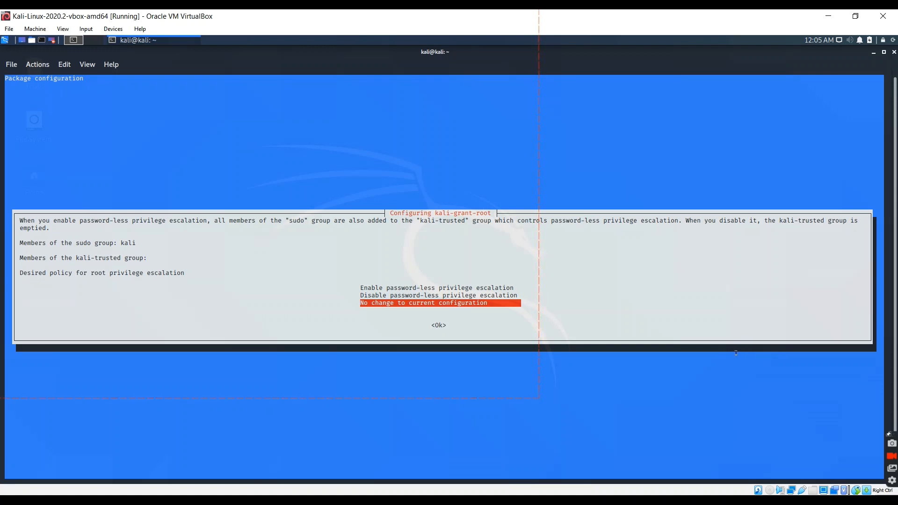
{"action": "key", "text": "Up"}
{"action": "key", "text": "Up"}
{"action": "key", "text": "Return"}
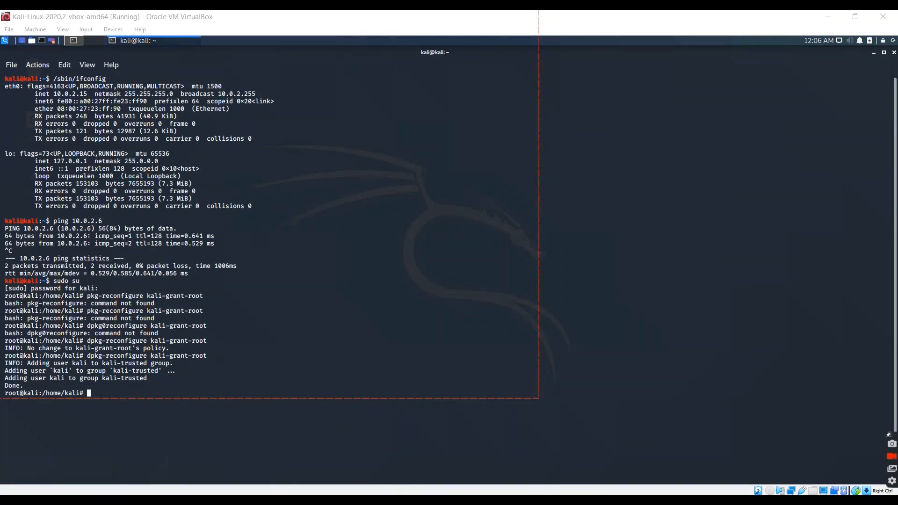
Clear the terminal and launch the Metasploit console with msfconsole.
{"action": "left_click", "coordinate": [366, 490]}
{"action": "type", "text": "clear"}
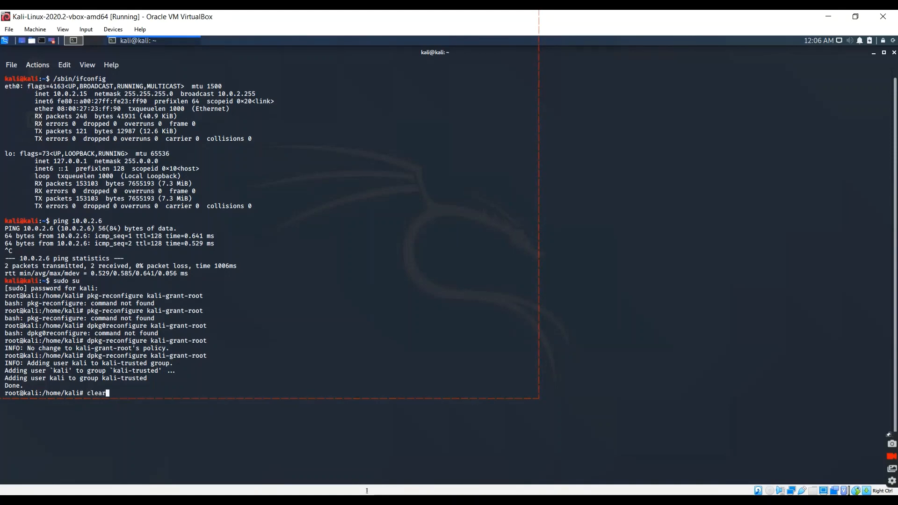
{"action": "key", "text": "Return"}
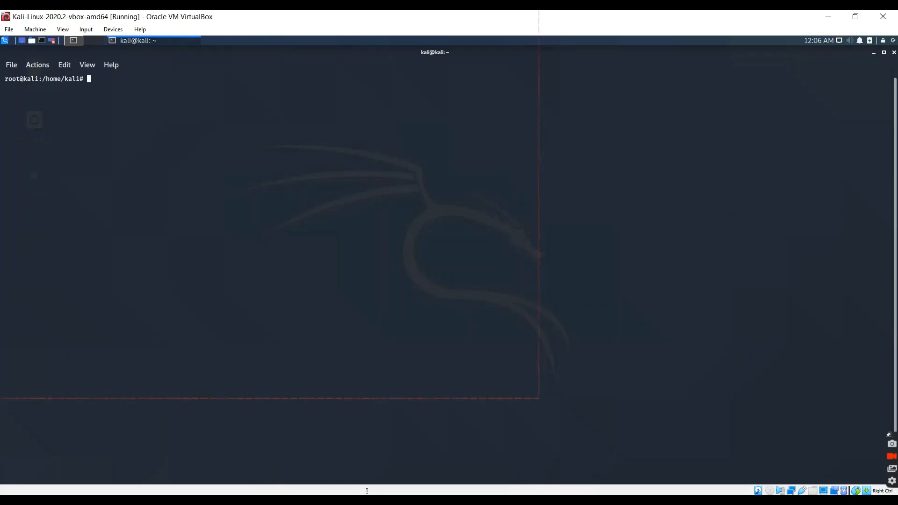
{"action": "type", "text": "msfcon"}
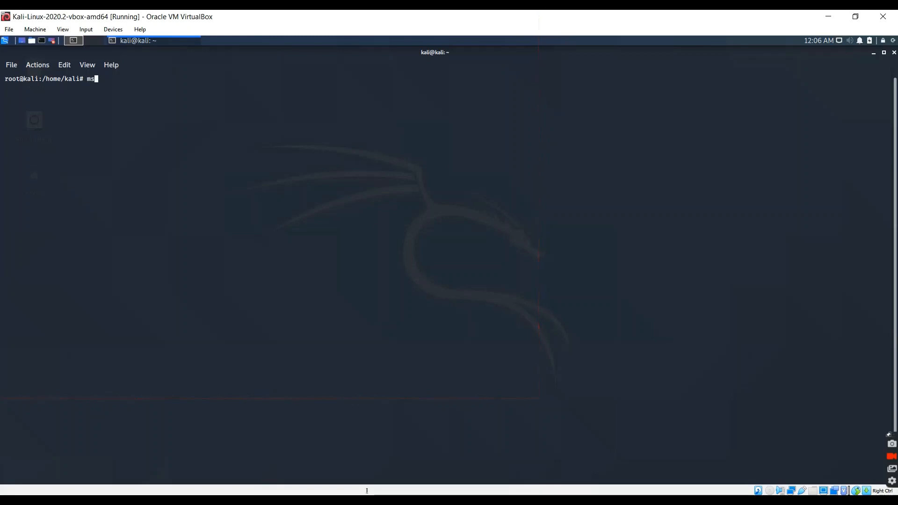
{"action": "type", "text": "sole"}
{"action": "key", "text": "Return"}
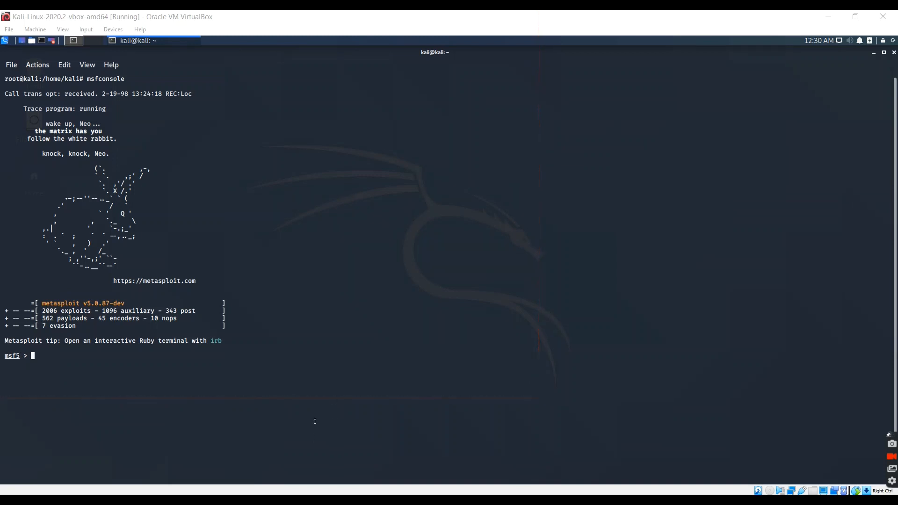
Search the Metasploit modules for syn.
{"action": "left_click_drag", "start_coordinate": [102, 311], "coordinate": [154, 311]}
{"action": "left_click", "coordinate": [281, 443]}
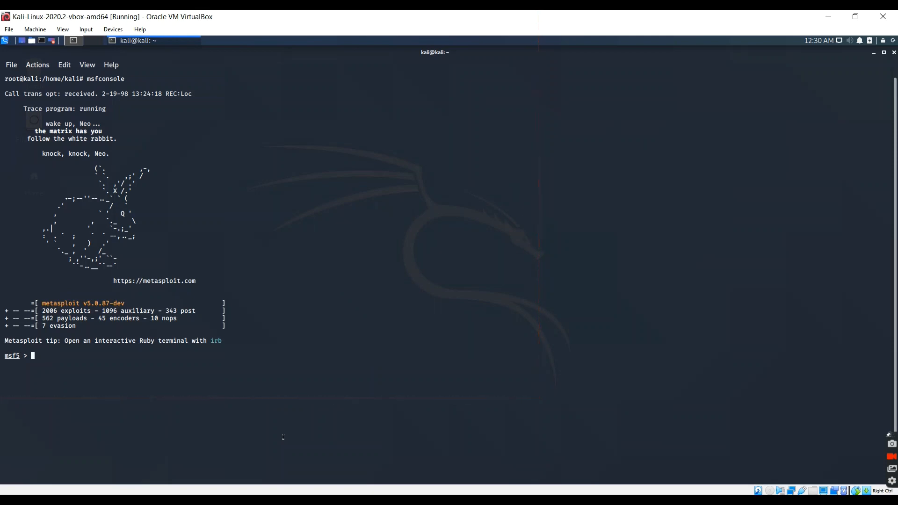
{"action": "type", "text": "search syn"}
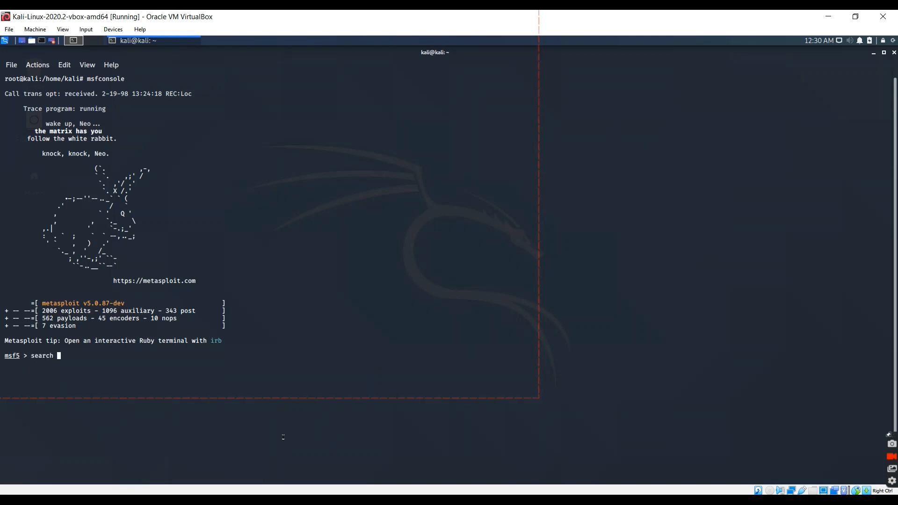